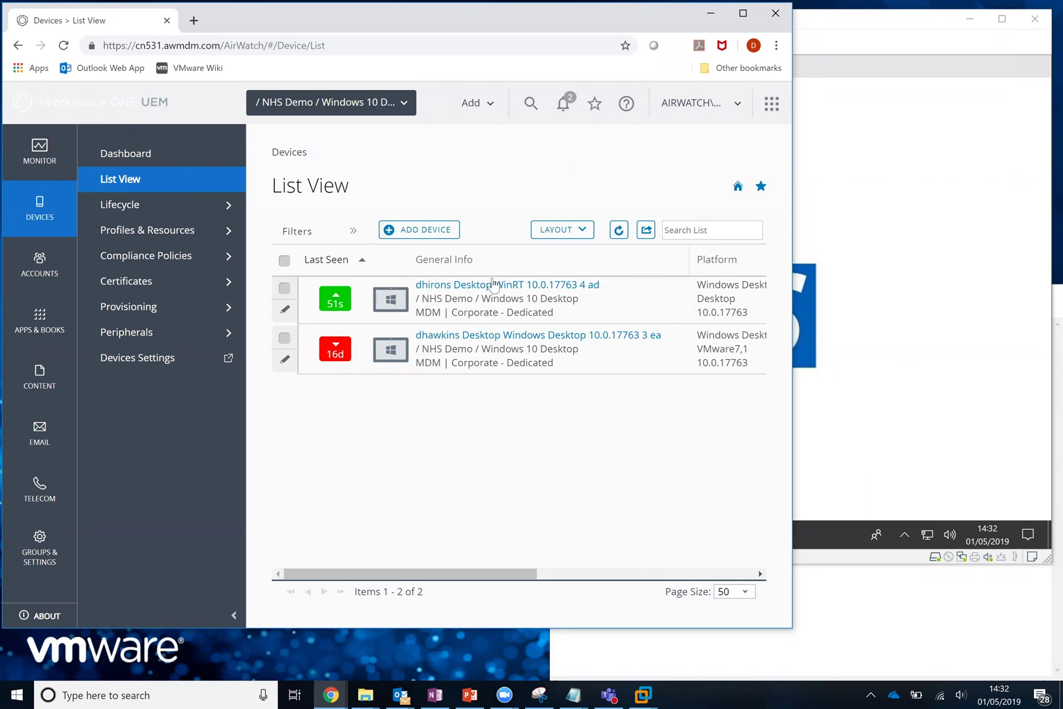
# Look at the Windows 10 x64 shared pc virtual machine's desktop, then return to the device list in the UEM console.
pyautogui.click(945, 302)
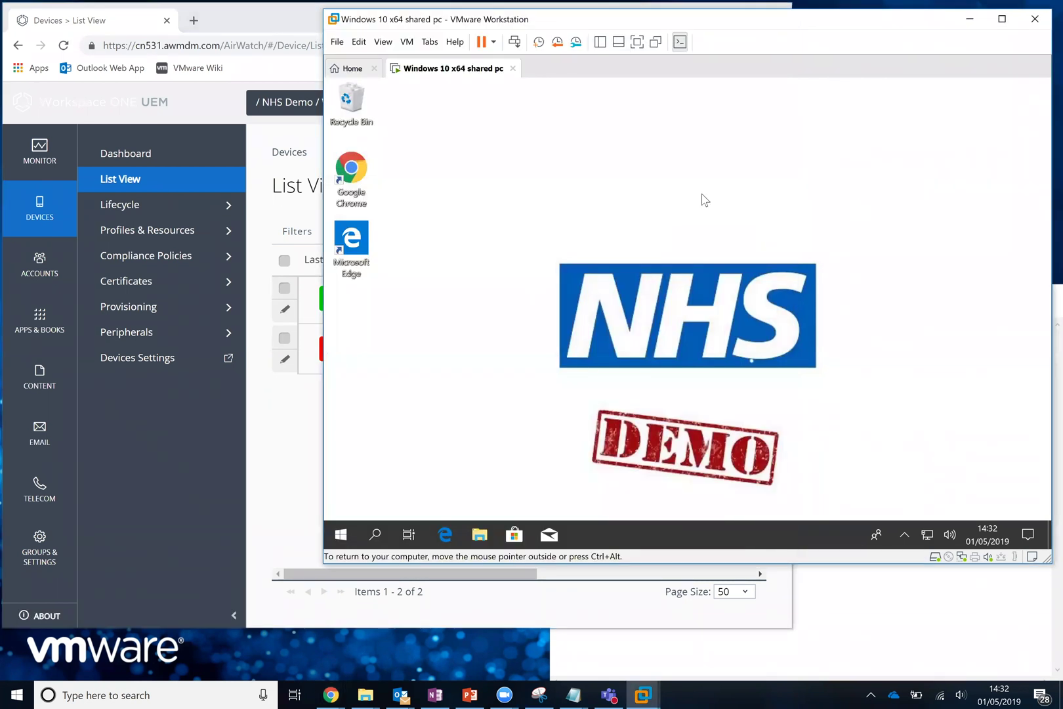
pyautogui.click(170, 453)
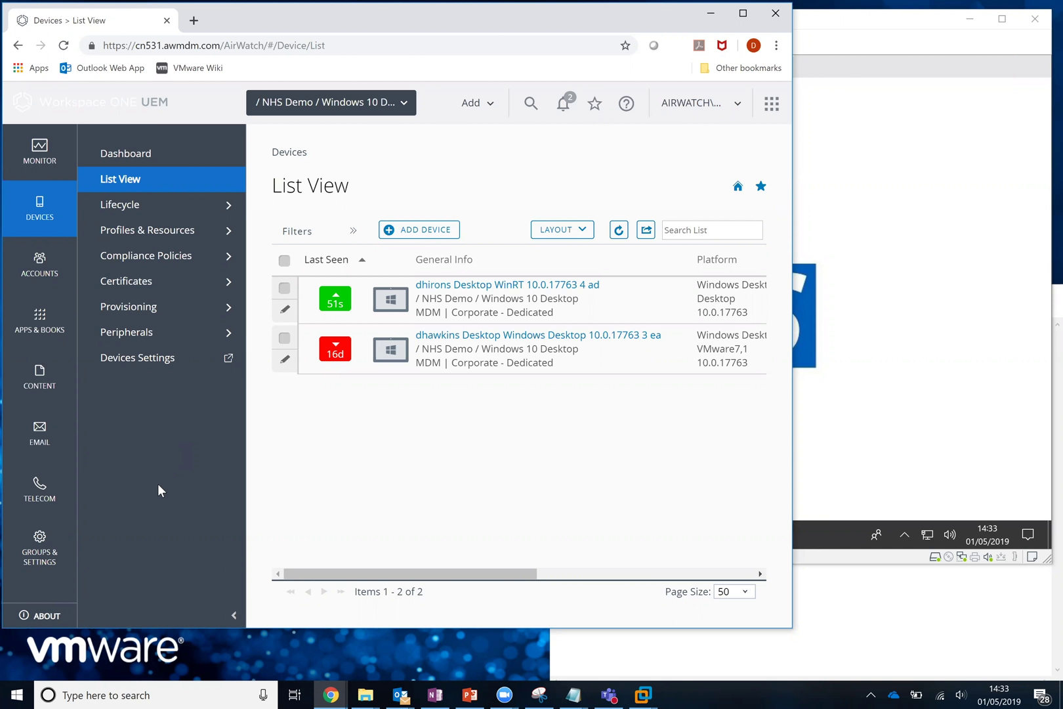
# Launch Acrobat Customization Wizard DC and open the AcroRead.msi package from the AcroRdrDC download folder.
pyautogui.click(153, 694)
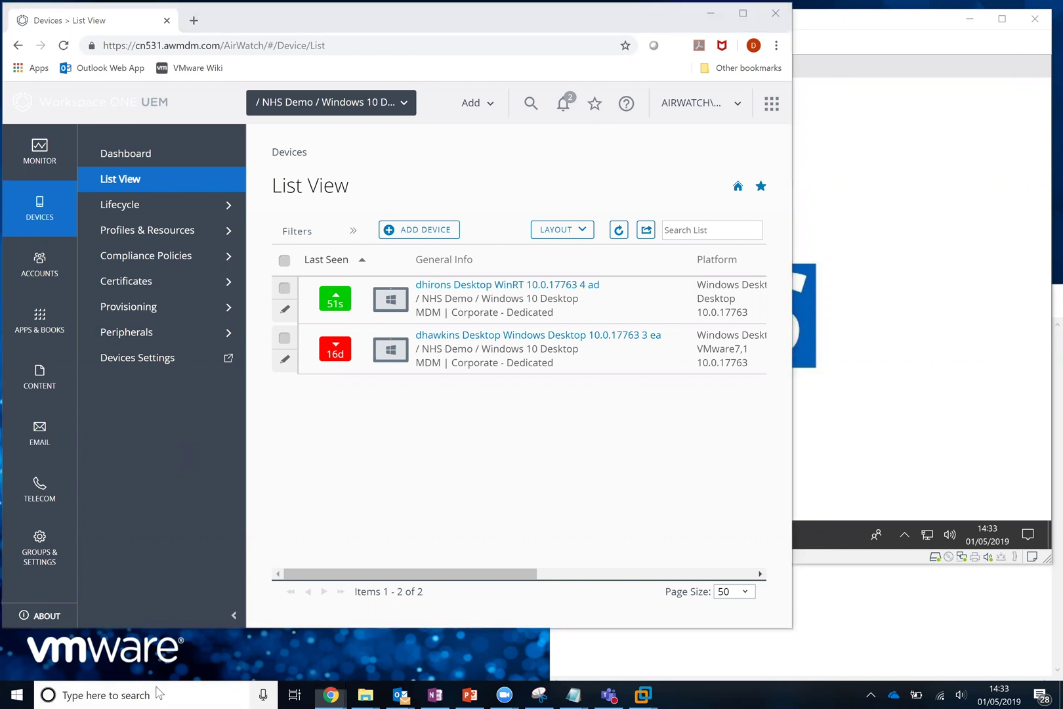
pyautogui.write('cust')
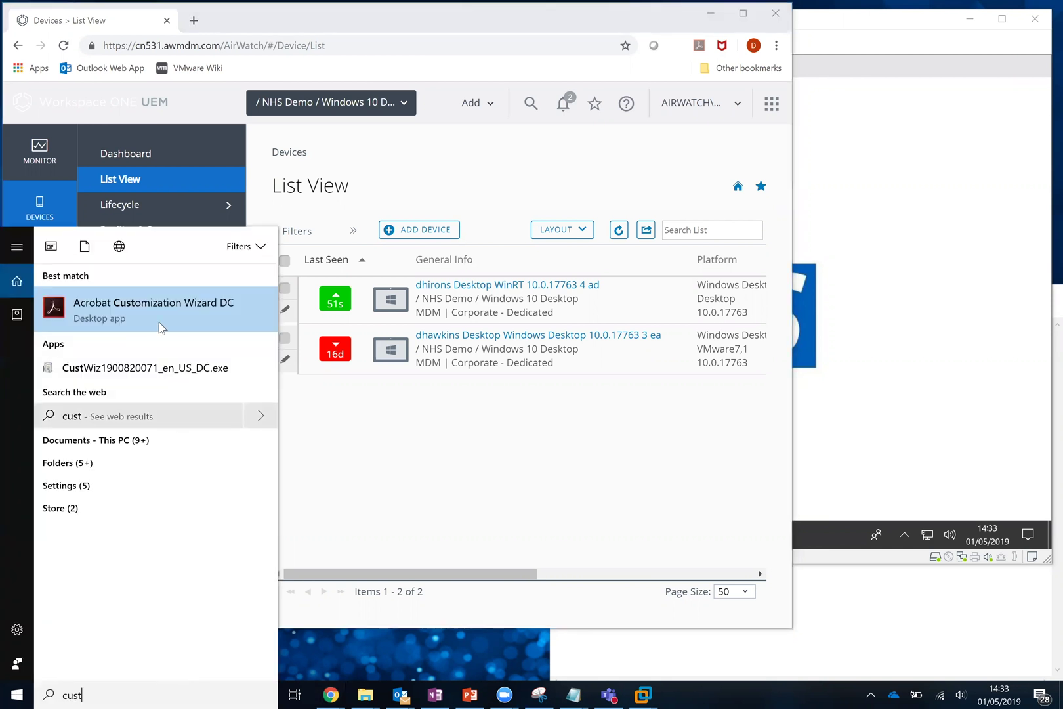
pyautogui.click(153, 309)
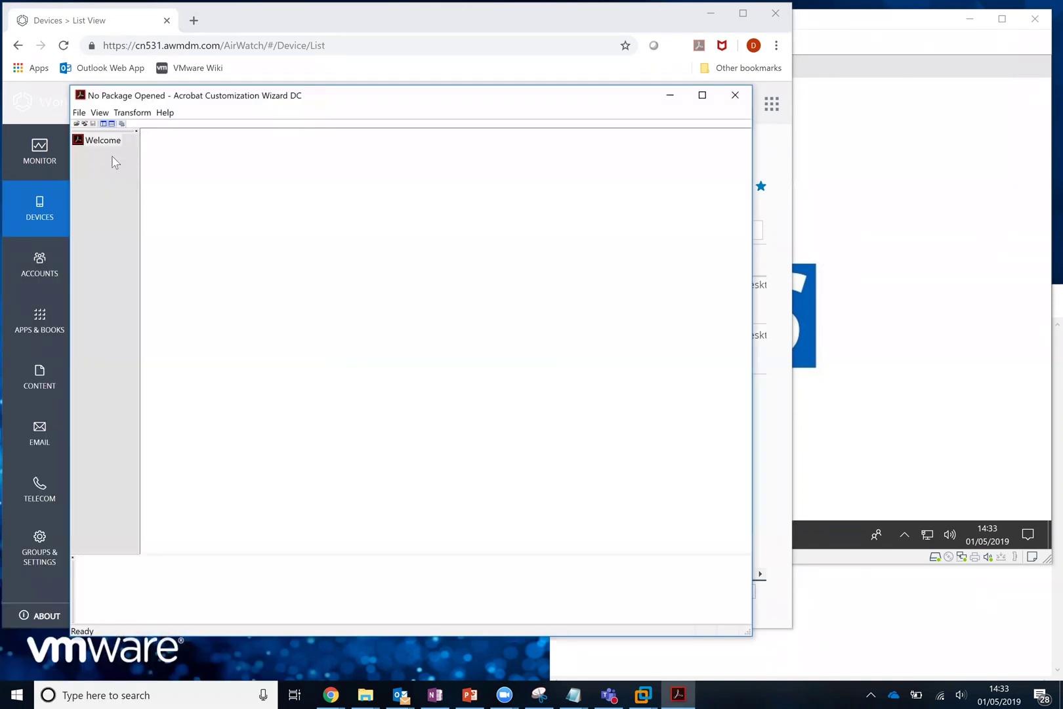
pyautogui.click(79, 113)
pyautogui.click(110, 128)
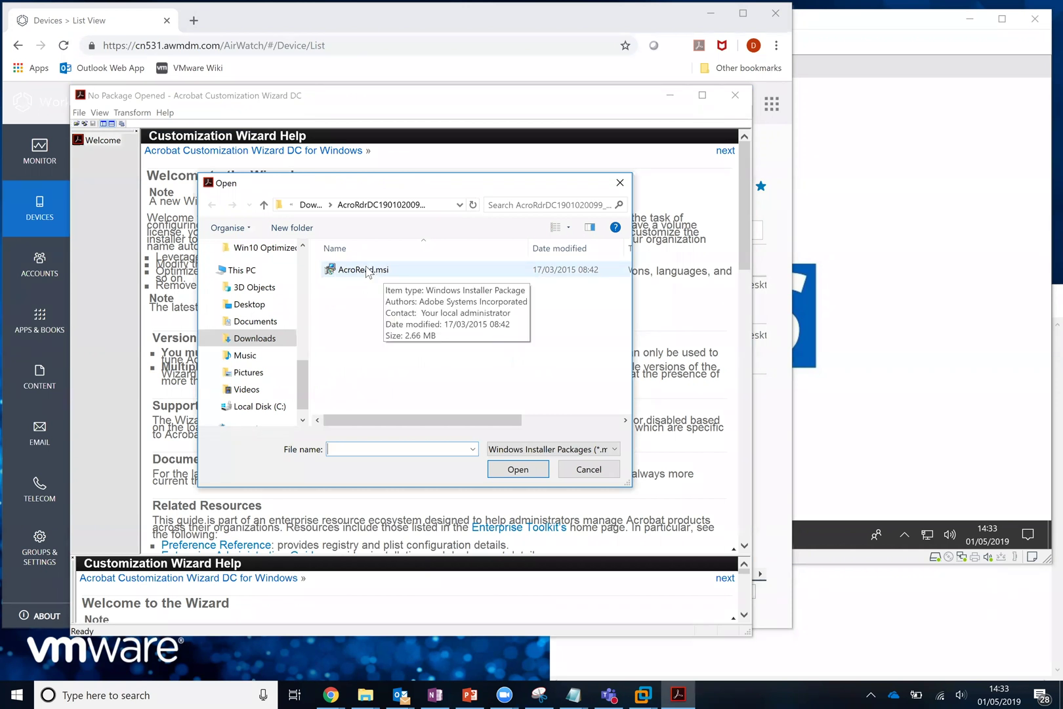
pyautogui.click(368, 271)
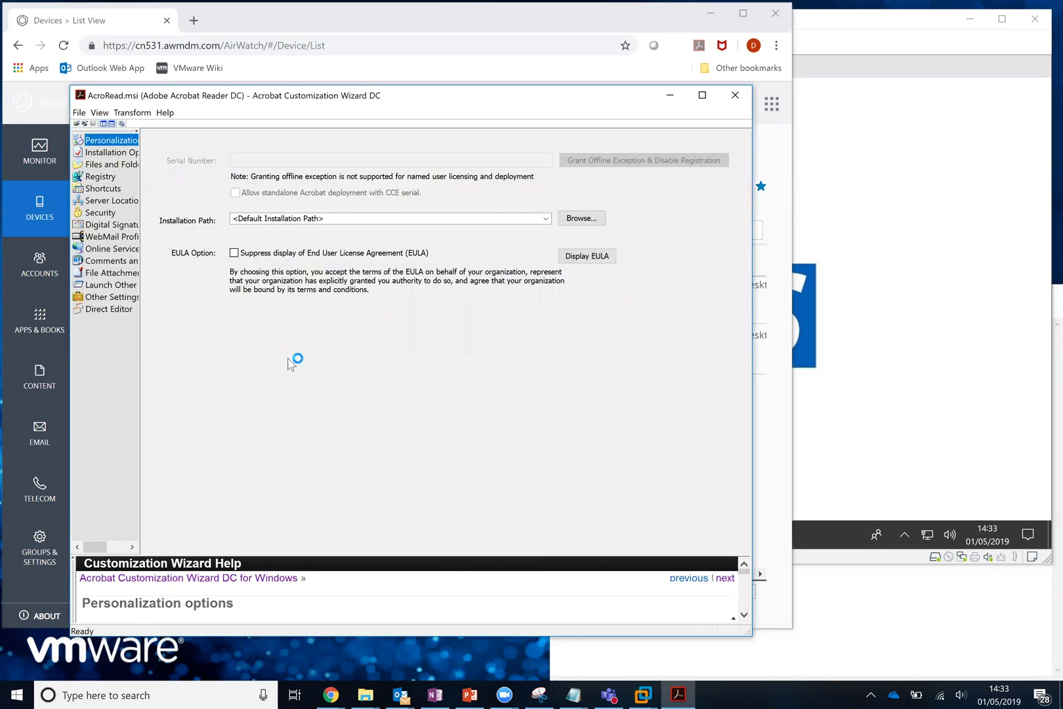
# Try suppressing the End User License Agreement for AcroRead.msi, review the installation options, and close the wizard.
pyautogui.click(234, 255)
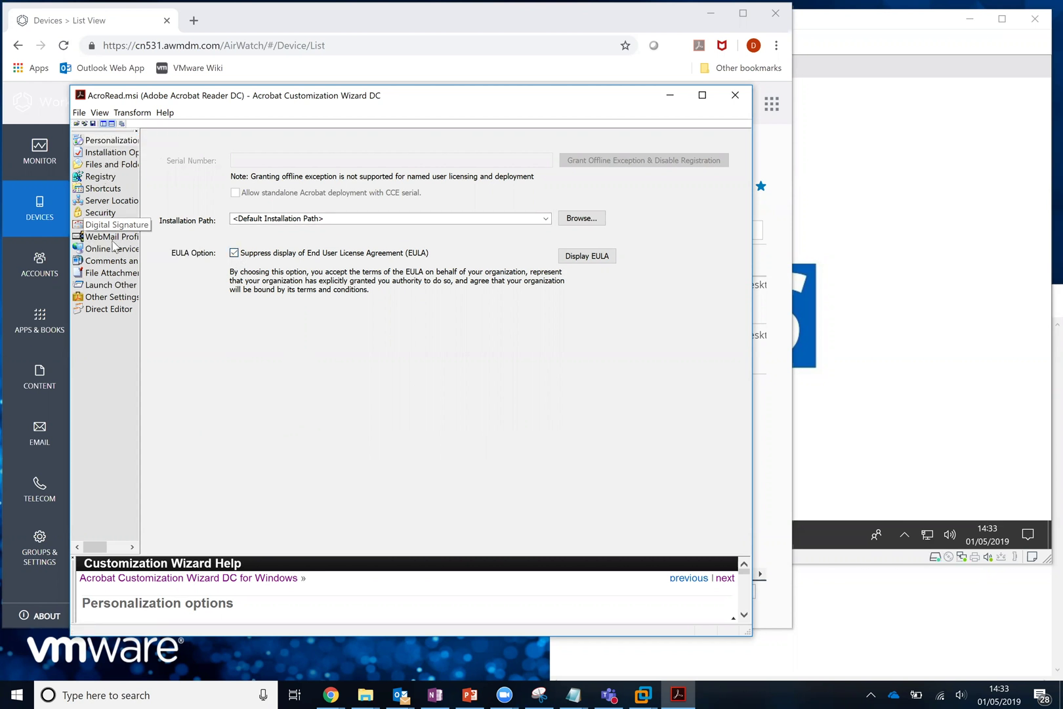
pyautogui.click(105, 153)
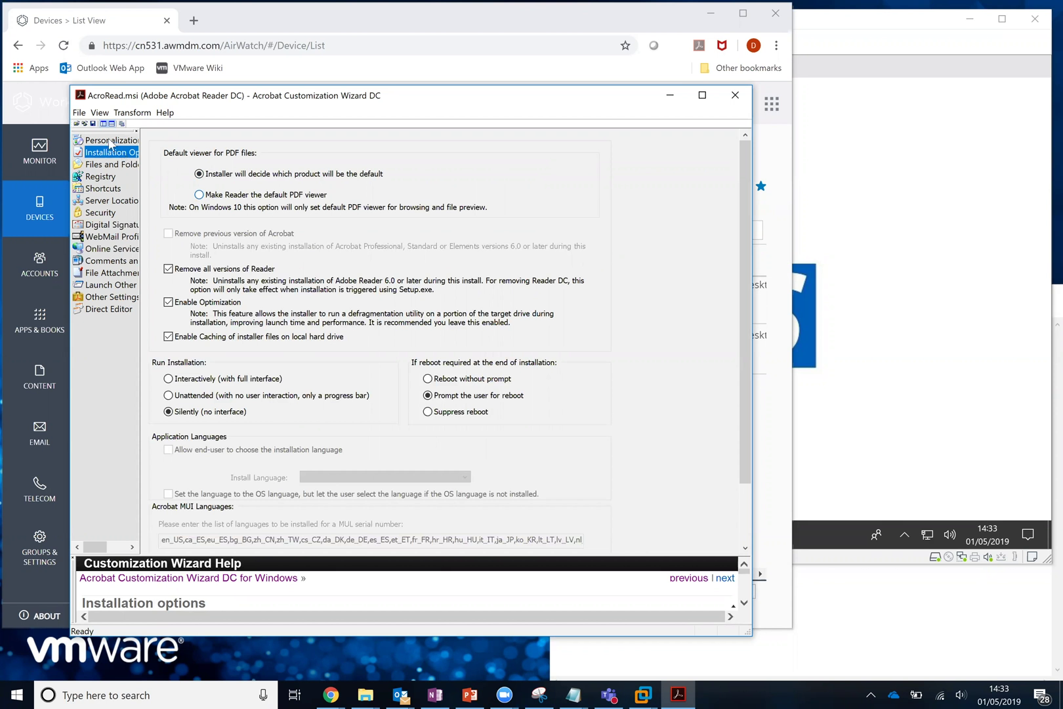
pyautogui.click(79, 112)
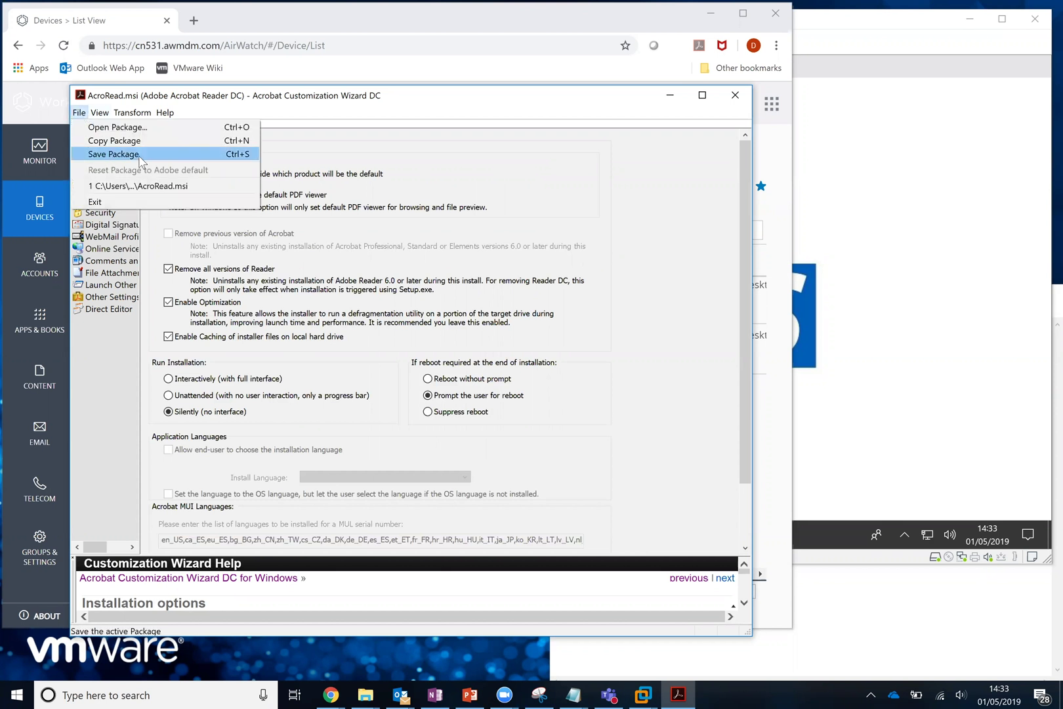
pyautogui.click(486, 190)
pyautogui.click(735, 95)
pyautogui.click(413, 399)
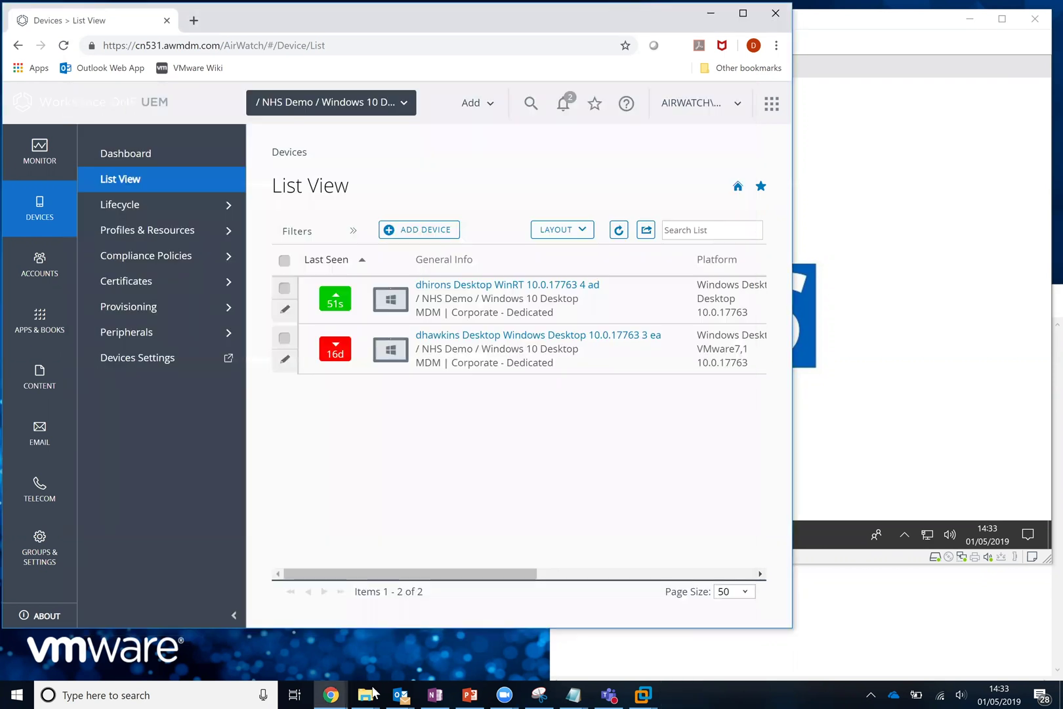
# Open the adobereaderdc folder in Downloads to examine the prepared Adobe Reader installation files.
pyautogui.moveTo(368, 694)
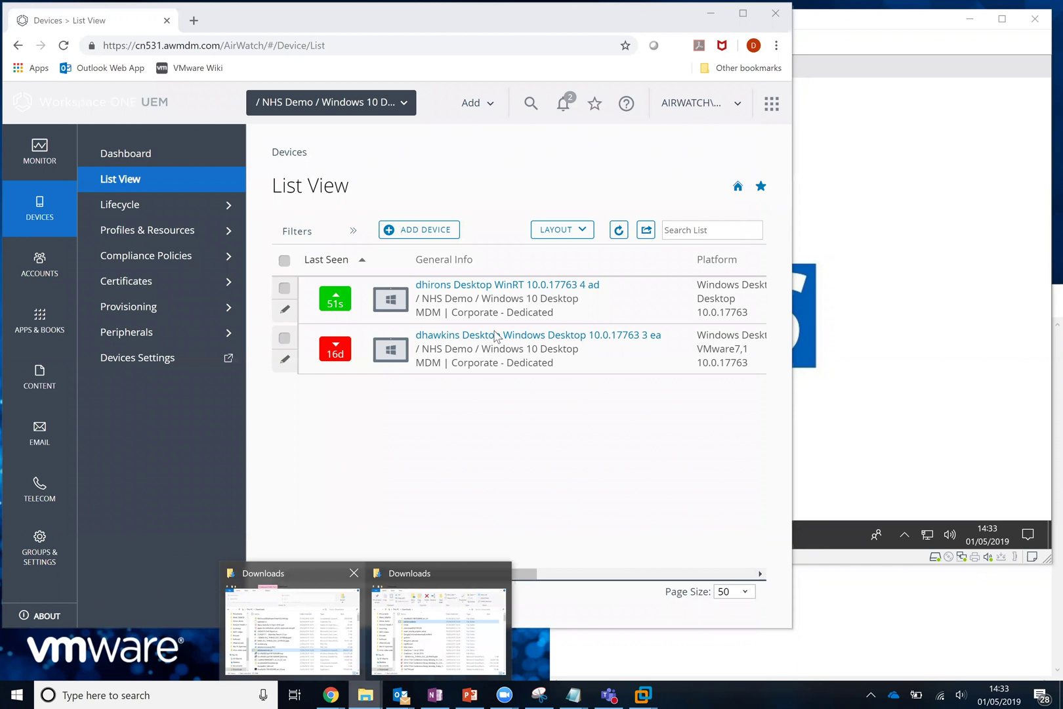
pyautogui.moveTo(438, 624)
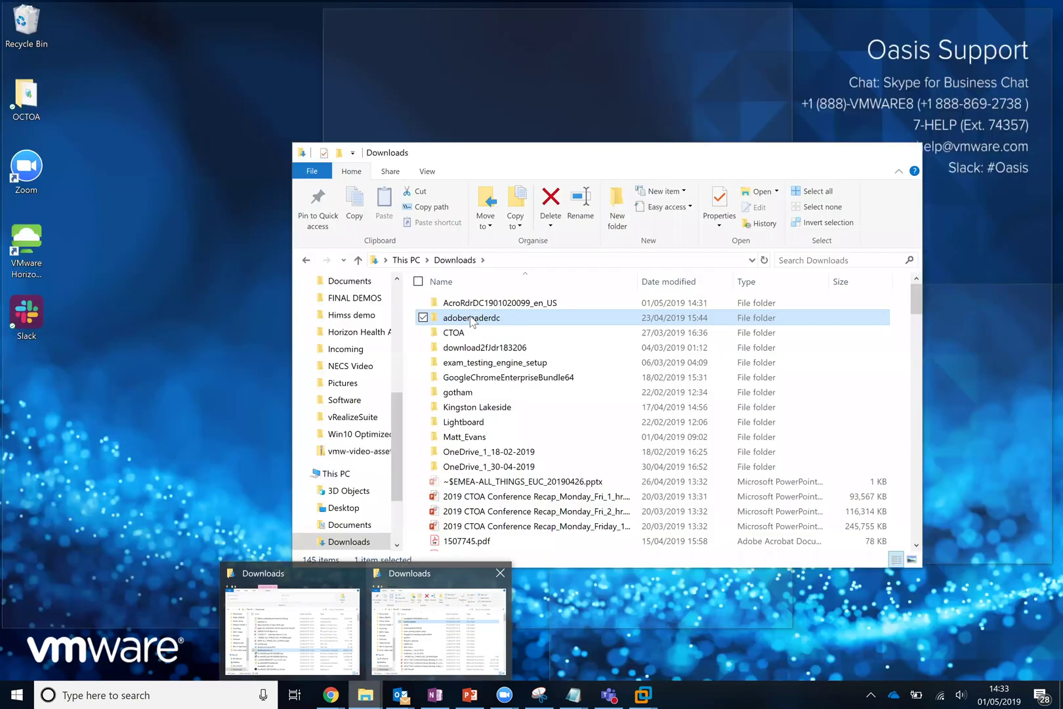
pyautogui.click(493, 319)
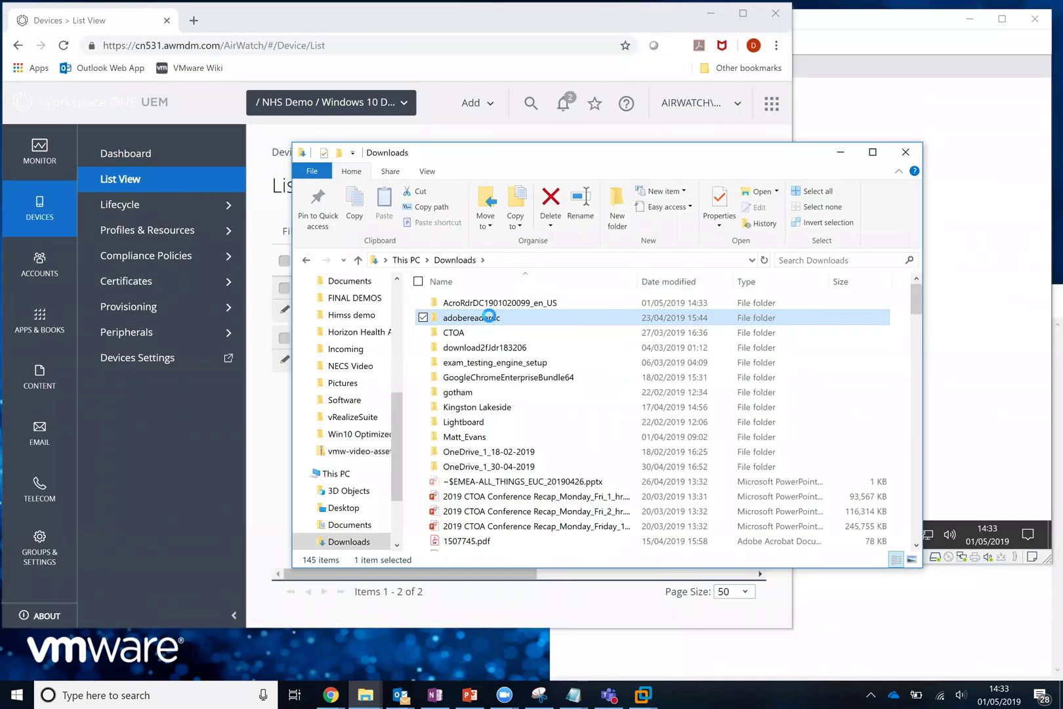
pyautogui.doubleClick(489, 317)
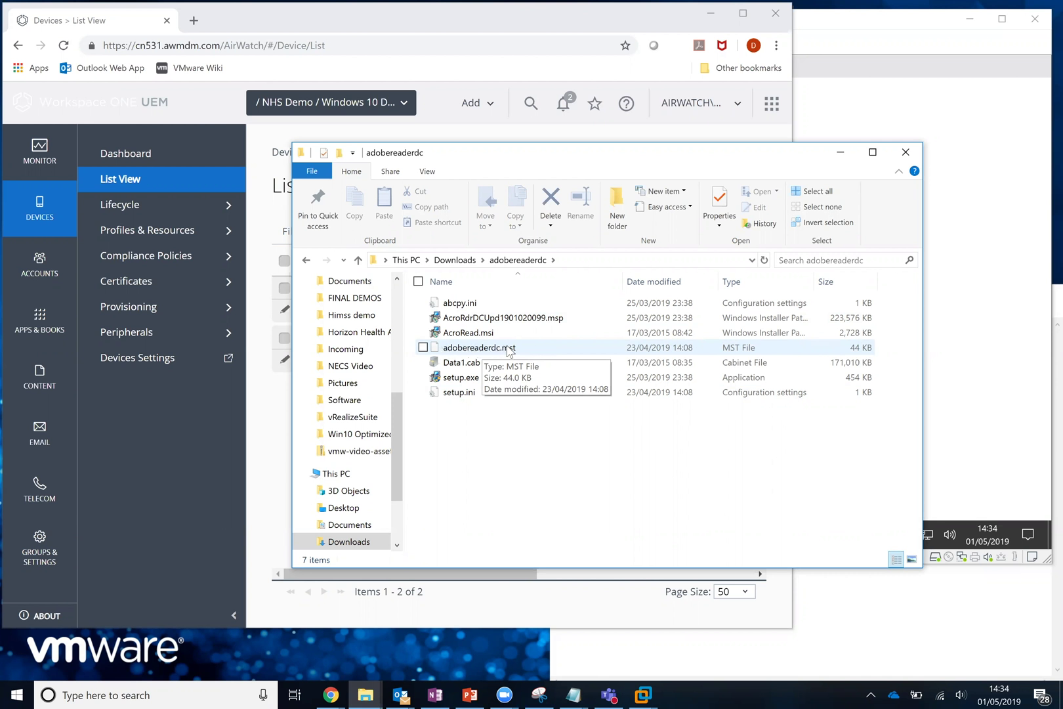
# Select all files from abcpy.ini to setup.ini, view their Send to options, and close the adobereaderdc folder.
pyautogui.click(497, 392)
pyautogui.keyDown('shift'); pyautogui.click(489, 304); pyautogui.keyUp('shift')
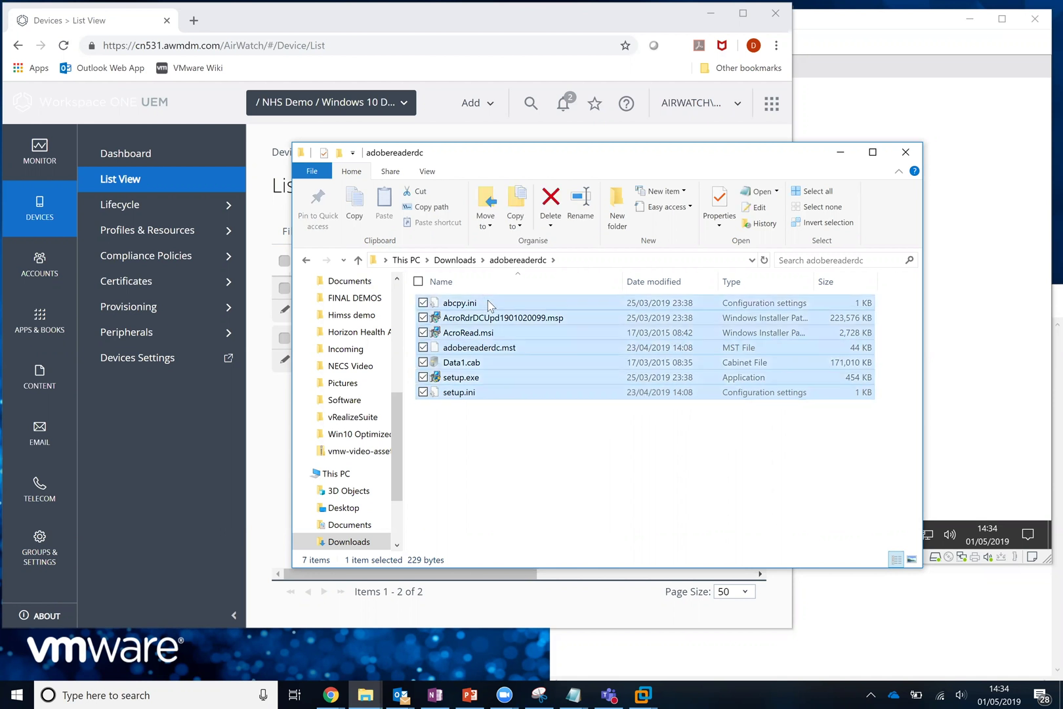
pyautogui.rightClick(486, 322)
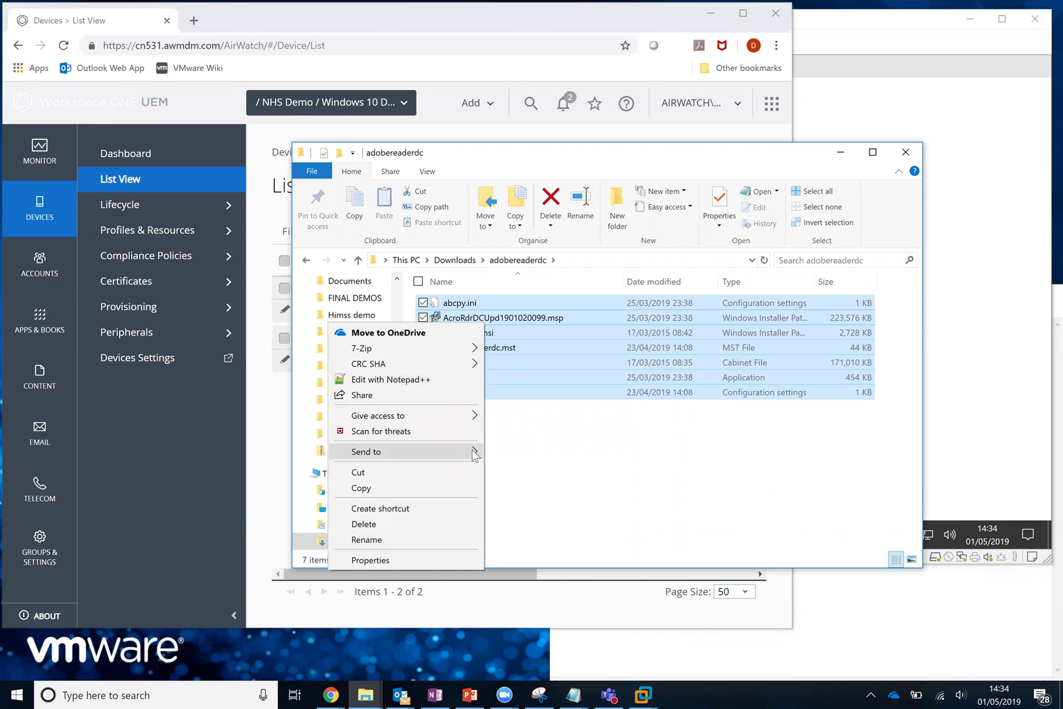
pyautogui.moveTo(450, 452)
pyautogui.click(557, 413)
pyautogui.click(557, 414)
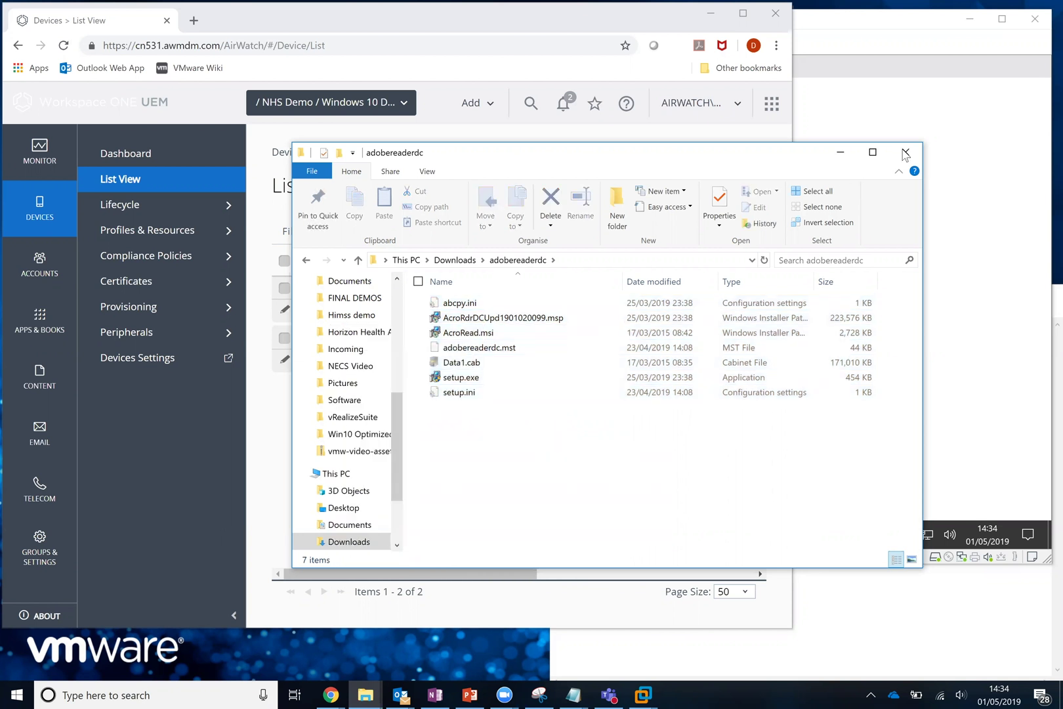
pyautogui.click(905, 153)
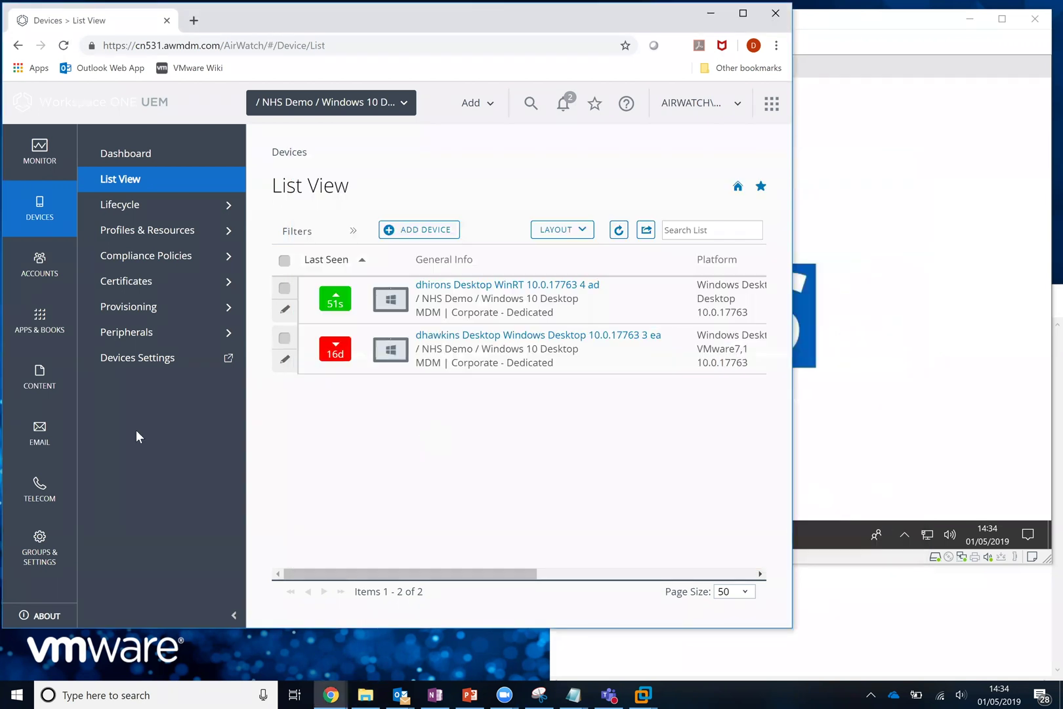
# Add a native application in the UEM console from the local file adobereaderdc.zip, keeping it as a non-dependency app.
pyautogui.click(40, 325)
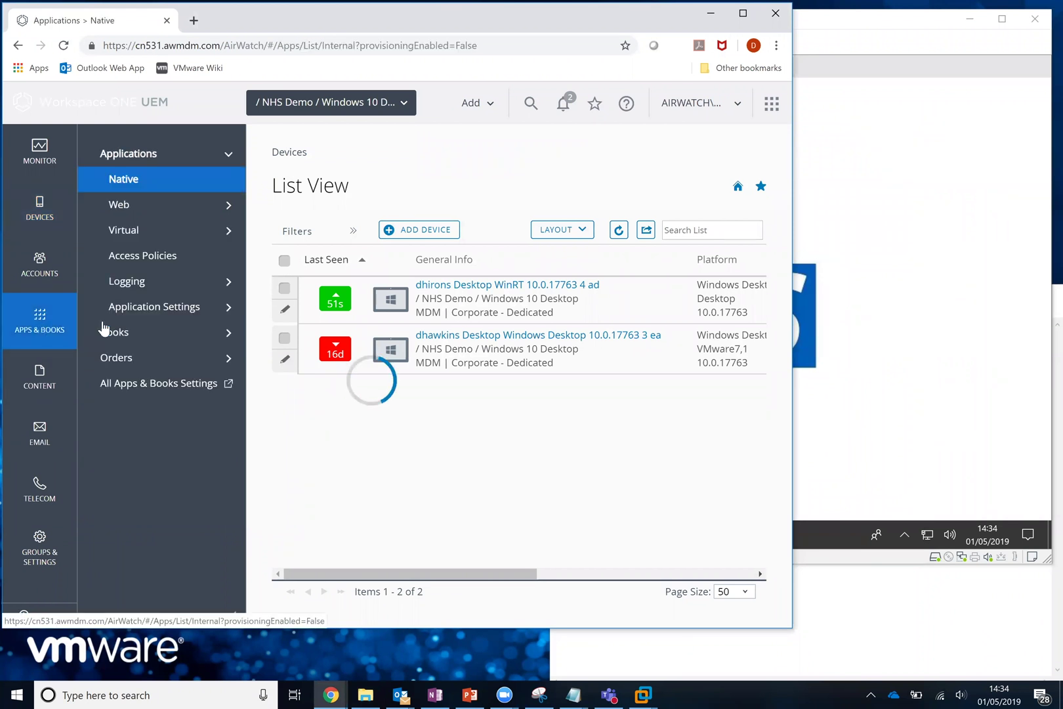
pyautogui.click(432, 259)
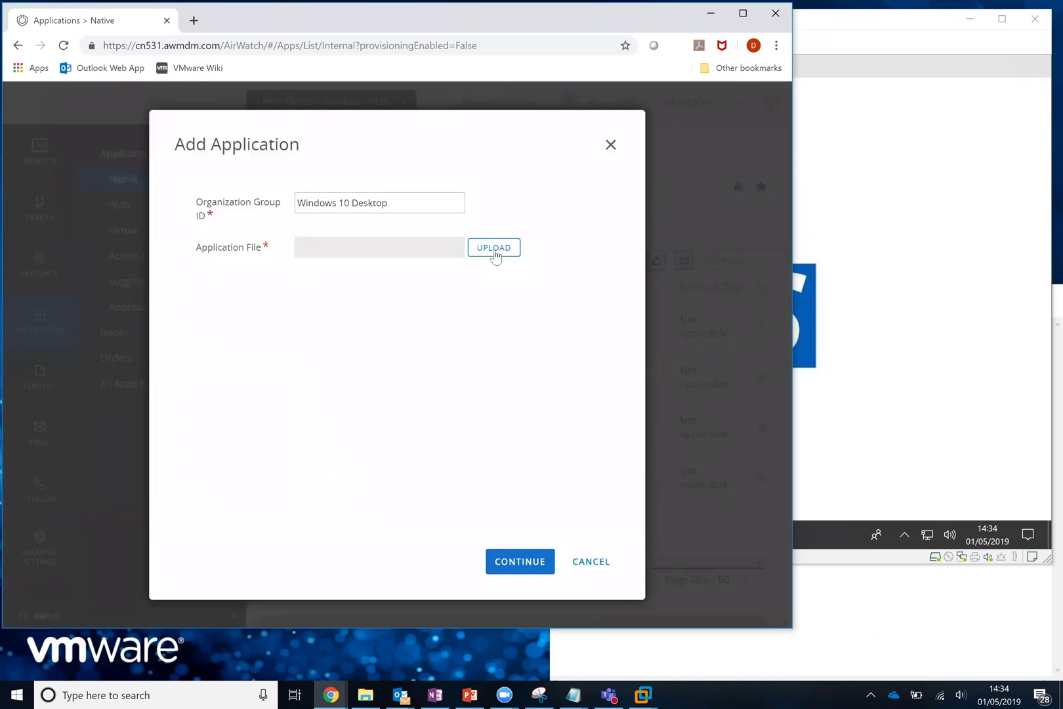
pyautogui.click(495, 250)
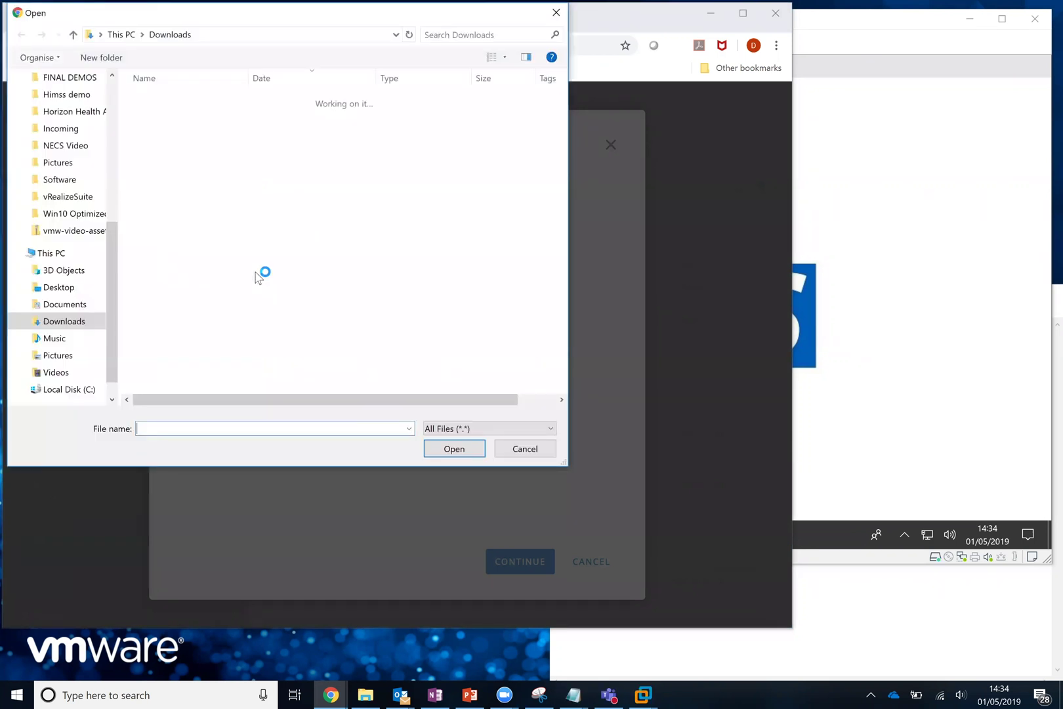
pyautogui.click(184, 222)
pyautogui.click(453, 449)
pyautogui.click(435, 304)
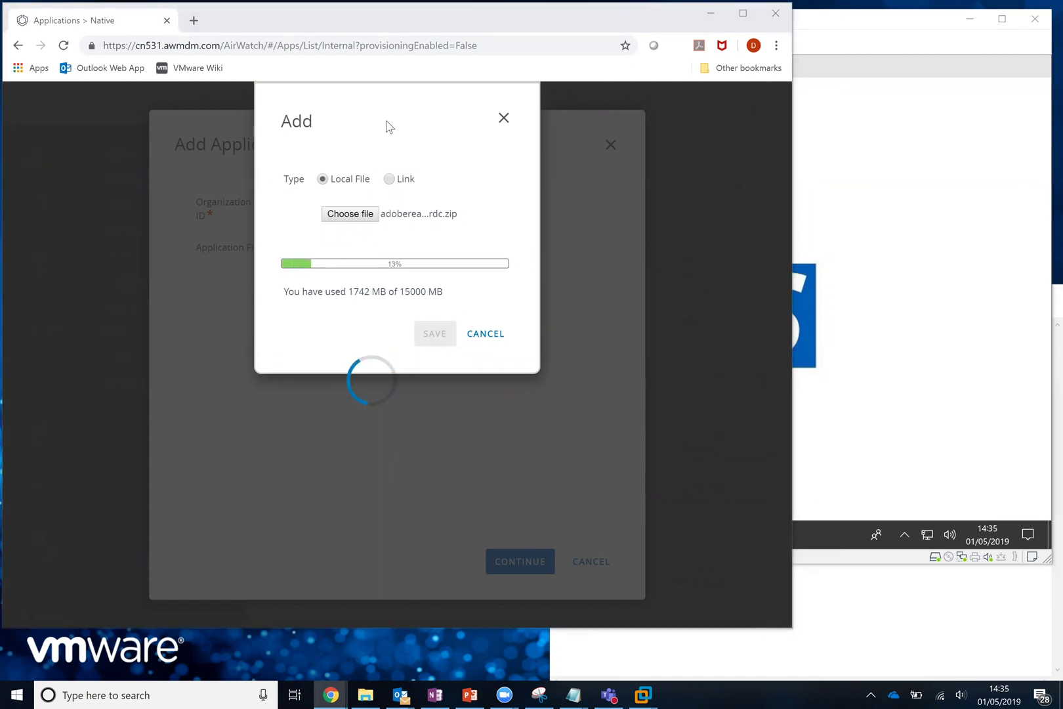
pyautogui.click(916, 412)
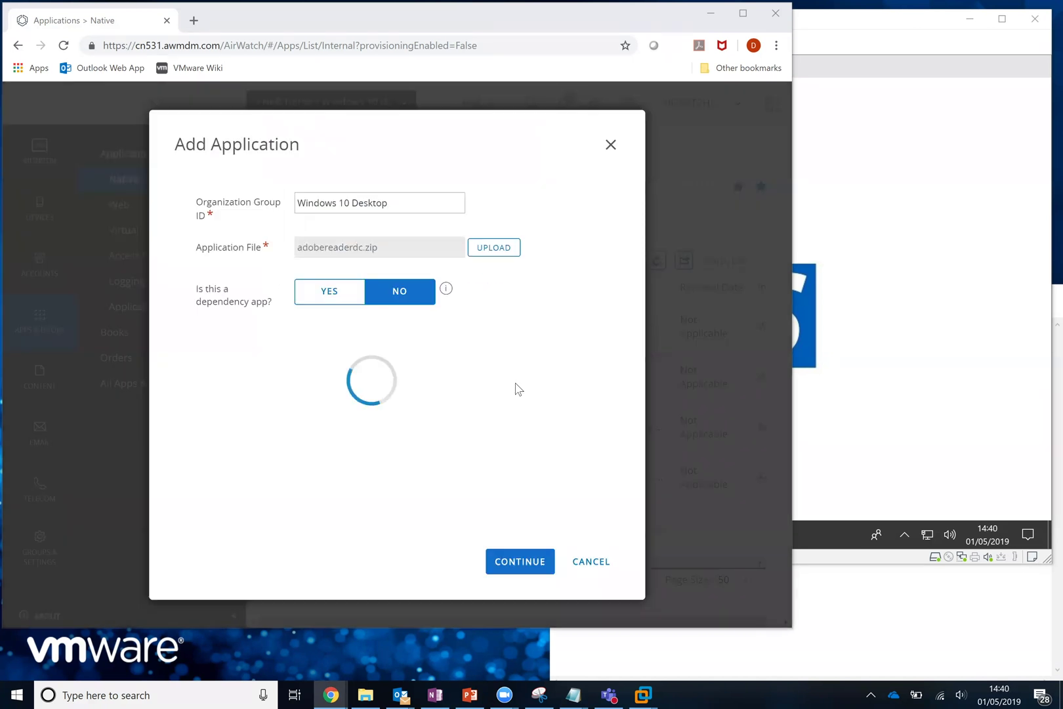
pyautogui.click(516, 389)
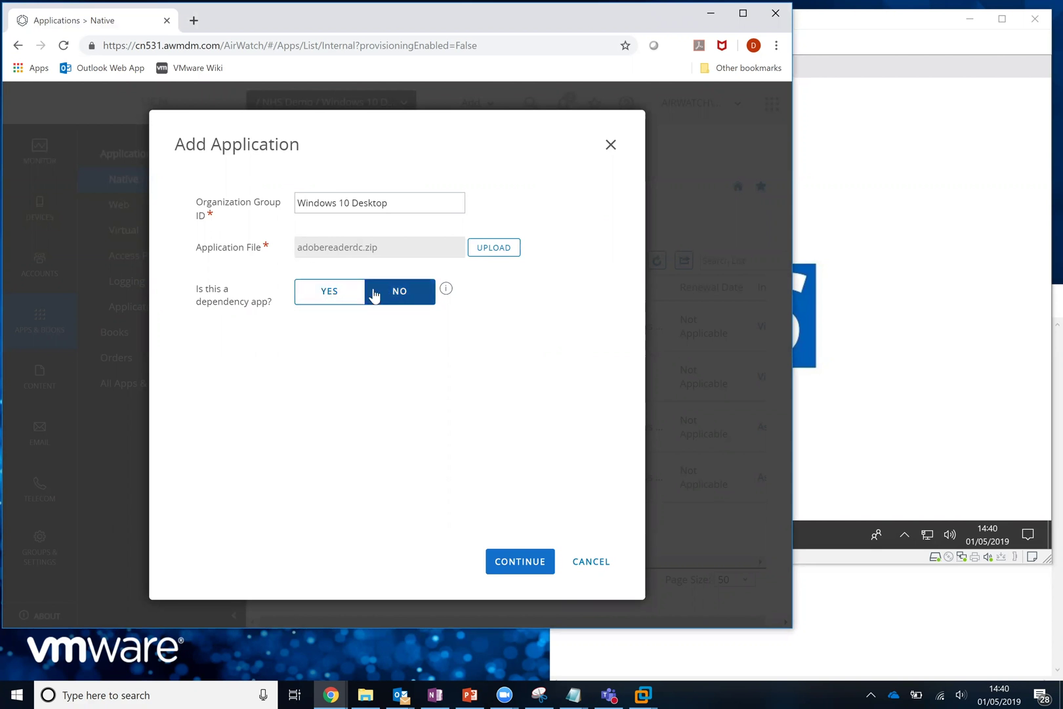
pyautogui.click(518, 563)
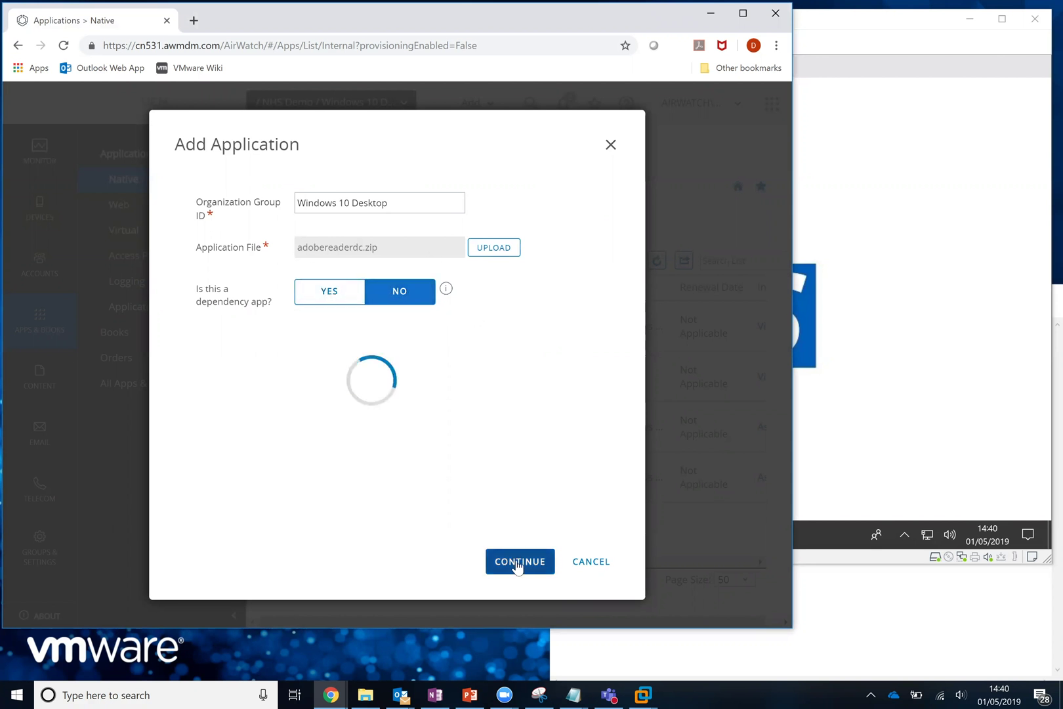
# Name the application Adobe Reader DC and set its supported processor architecture to 64-bit.
pyautogui.moveTo(396, 300); pyautogui.dragTo(272, 308)
pyautogui.write('Adob')
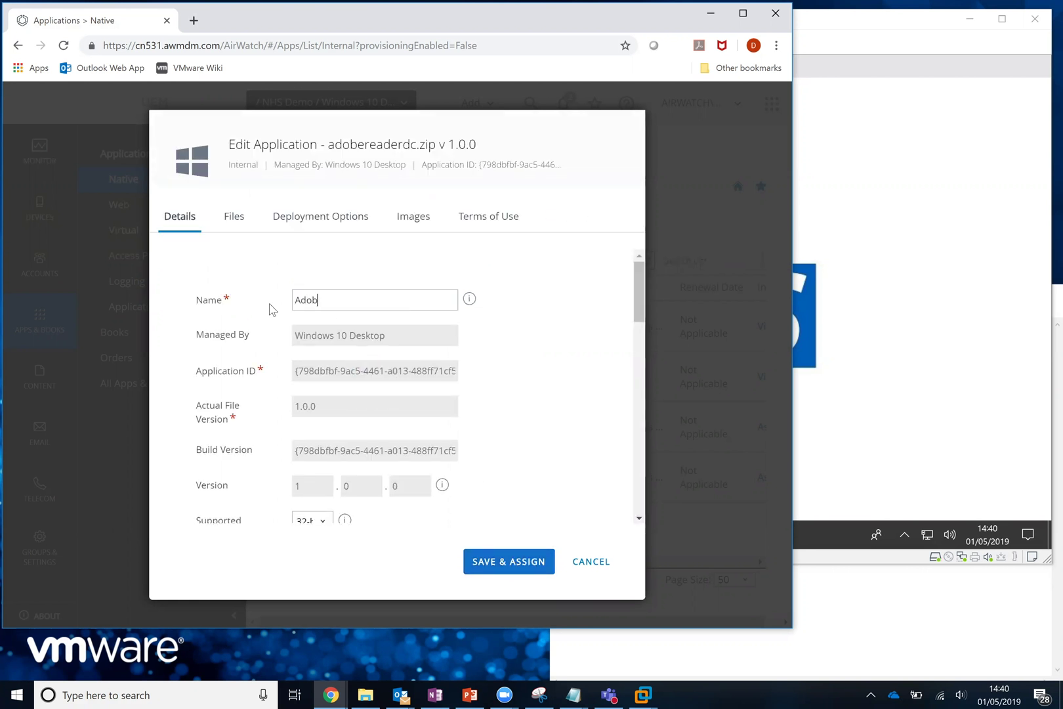
pyautogui.write('e Reader DC')
pyautogui.scroll(-3, 361, 489)
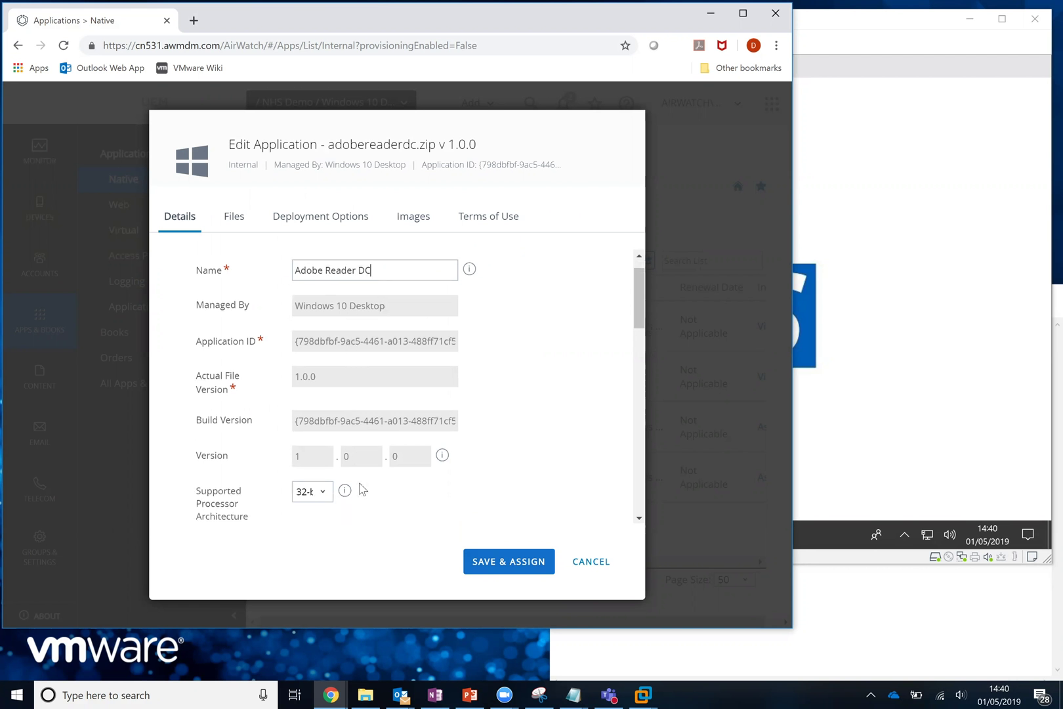
pyautogui.click(325, 431)
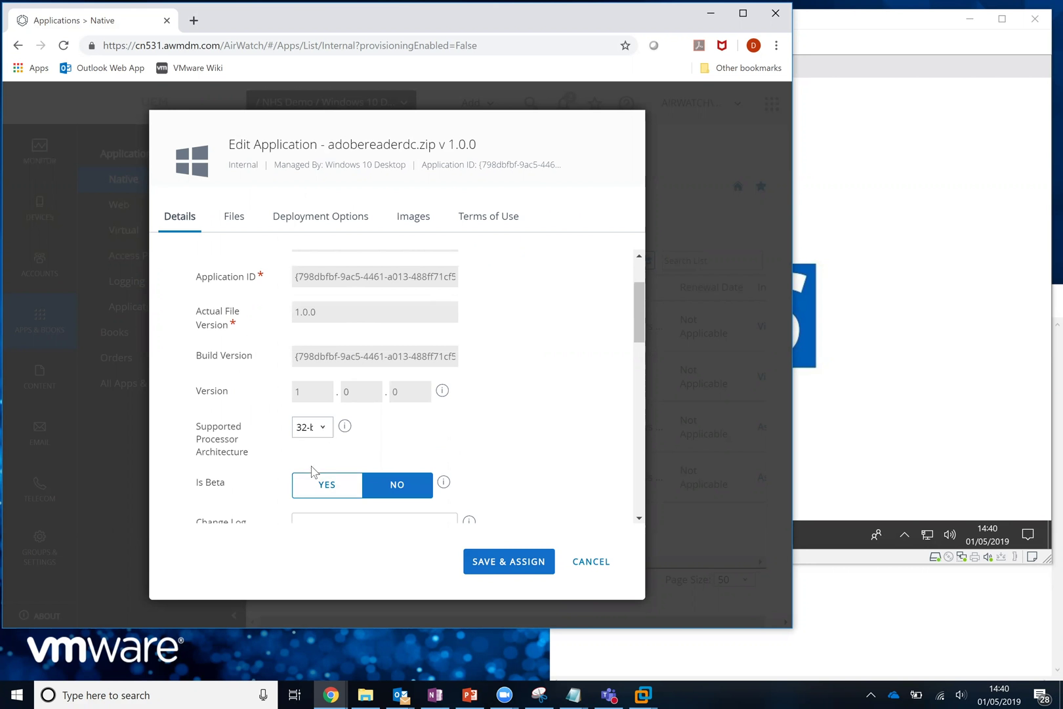
pyautogui.click(314, 472)
pyautogui.scroll(-10, 507, 426)
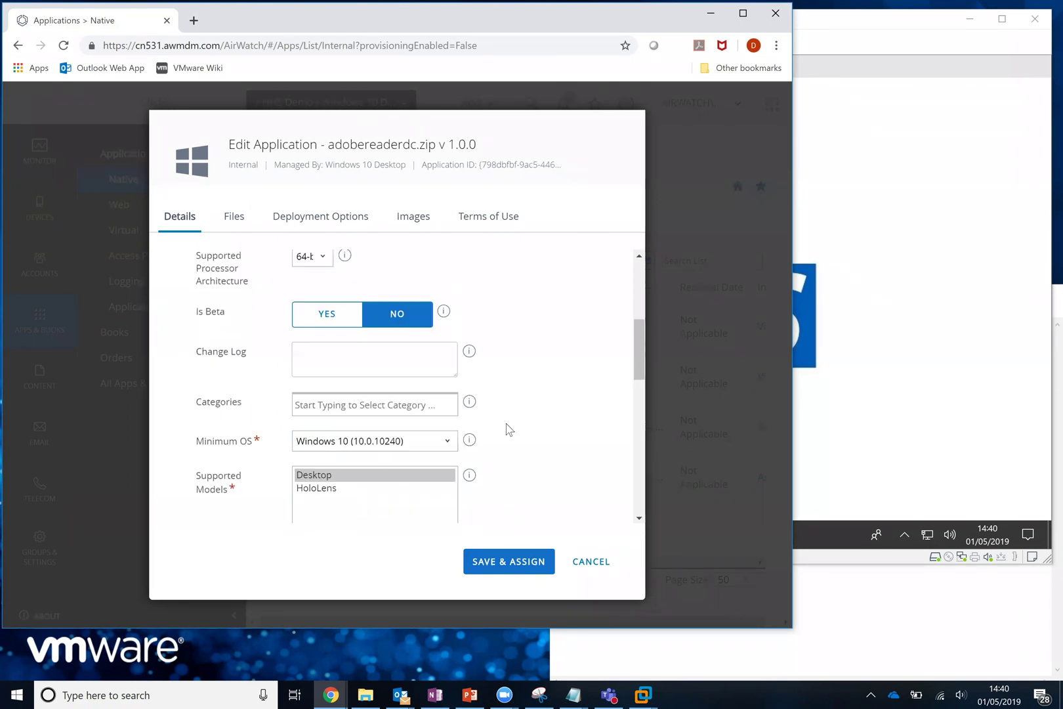
pyautogui.scroll(15, 507, 424)
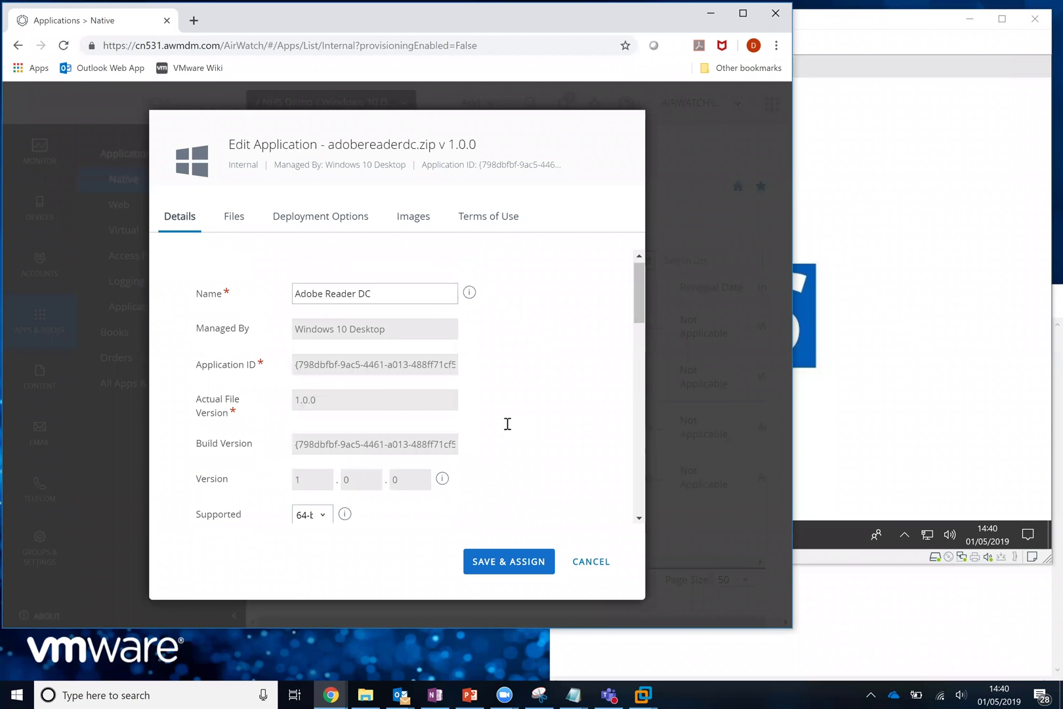
# Copy the uninstall command "msiexec /qn /uninstall acroread.msi" from the notes into the application's App Uninstall Process settings.
pyautogui.click(235, 217)
pyautogui.scroll(-5, 452, 390)
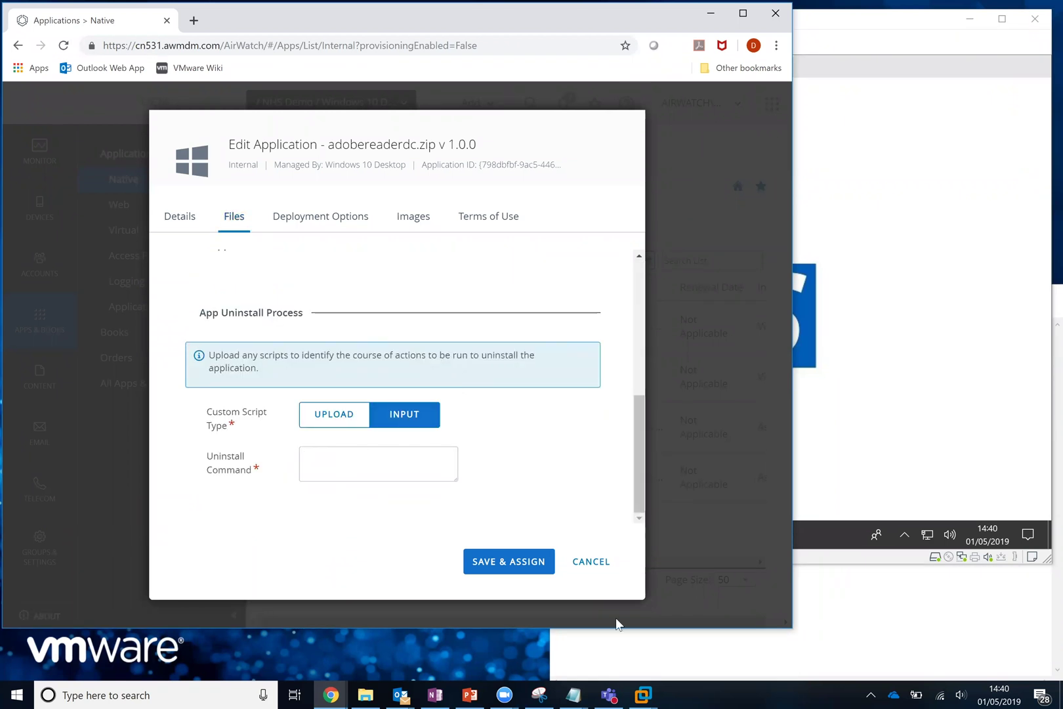
pyautogui.hotkey('alt', 'Tab')
pyautogui.moveTo(762, 325); pyautogui.dragTo(547, 327)
pyautogui.hotkey('ctrl', 'c')
pyautogui.click(382, 458)
pyautogui.hotkey('ctrl', 'v')
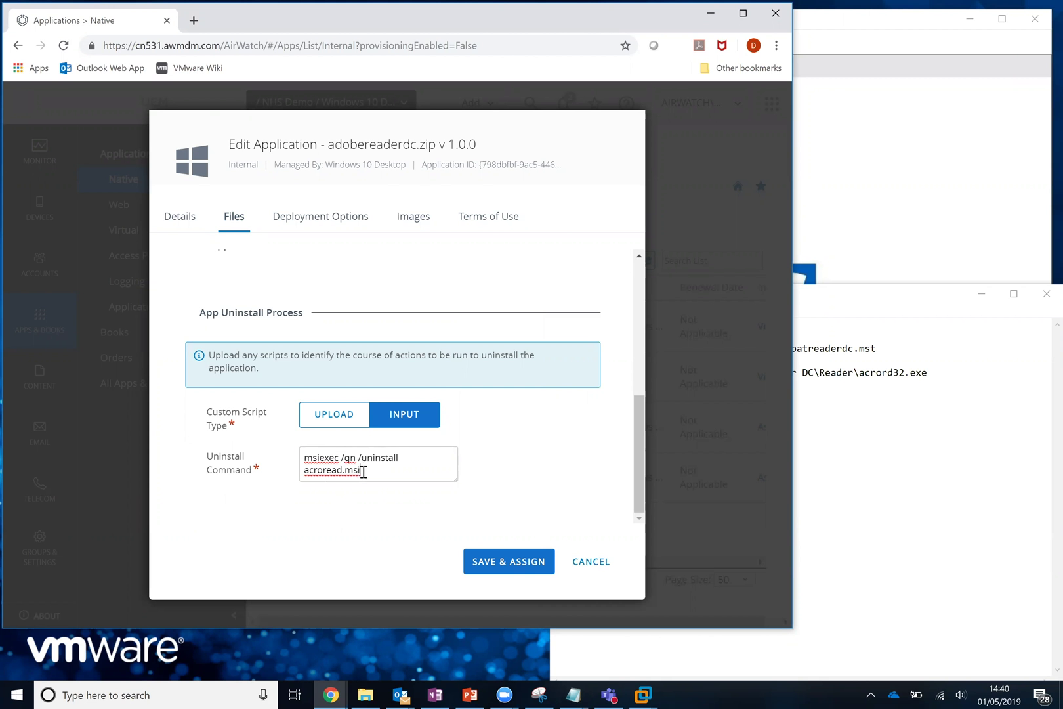
# Copy the install command "msiexec /qn /i acroread.msi TRANSFORM=acrobatreaderdc.mst" from the notes into the deployment options and enable admin privileges.
pyautogui.click(321, 217)
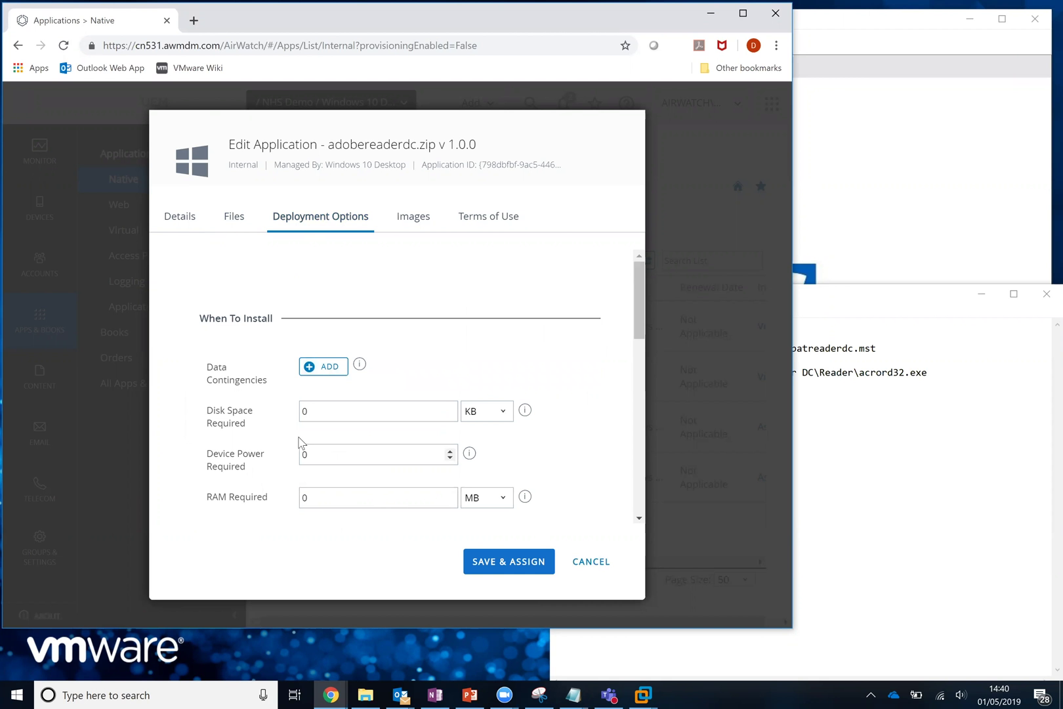
pyautogui.scroll(-4, 366, 491)
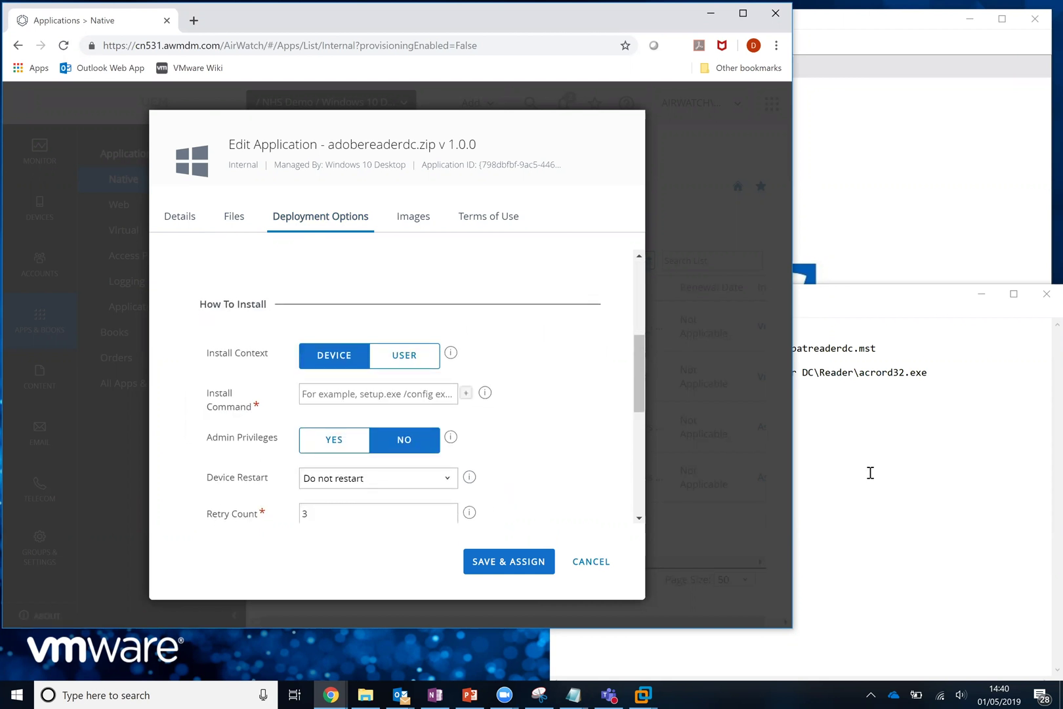
pyautogui.click(871, 473)
pyautogui.click(879, 349)
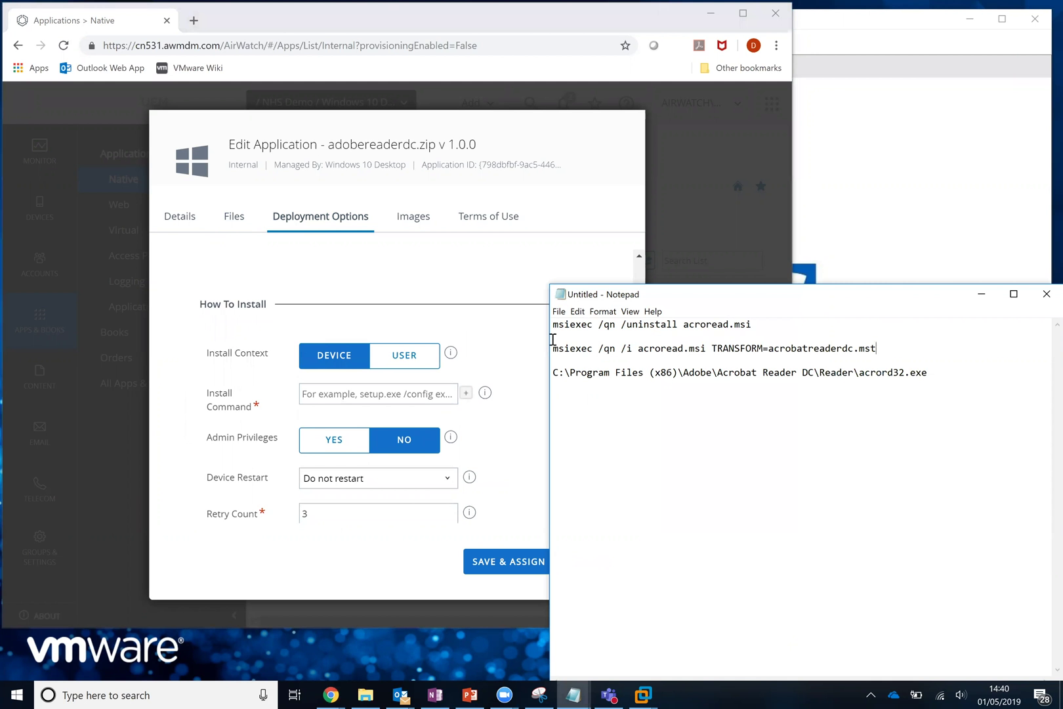
pyautogui.hotkey('shift', 'Home')
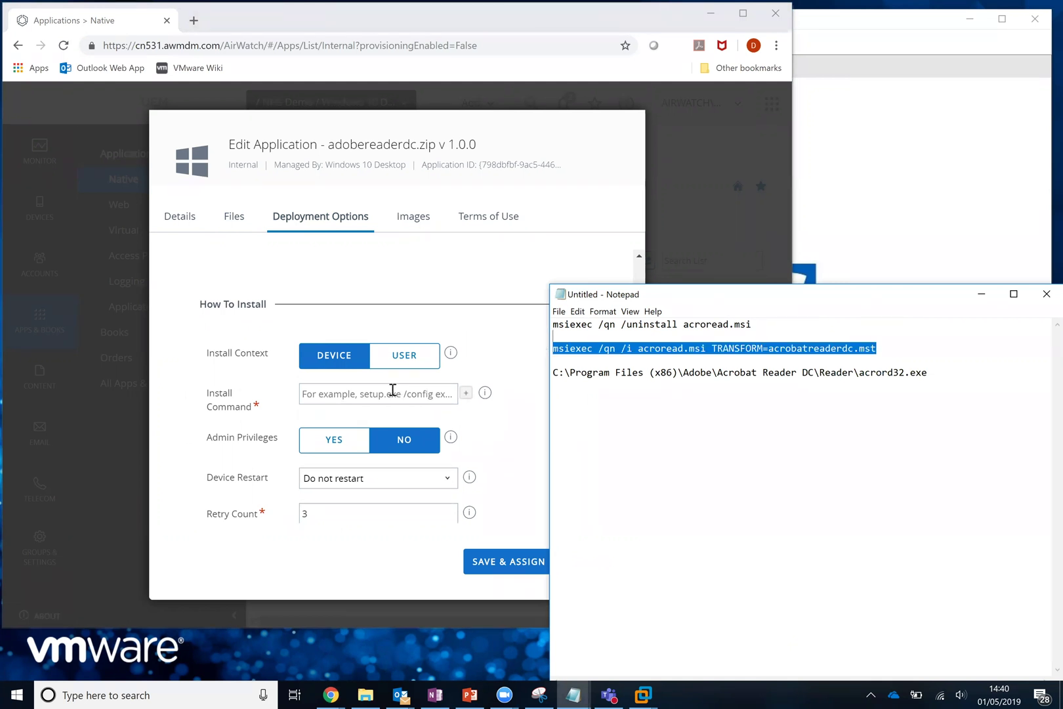
pyautogui.click(392, 391)
pyautogui.hotkey('ctrl', 'v')
pyautogui.tripleClick(339, 394)
pyautogui.click(339, 394)
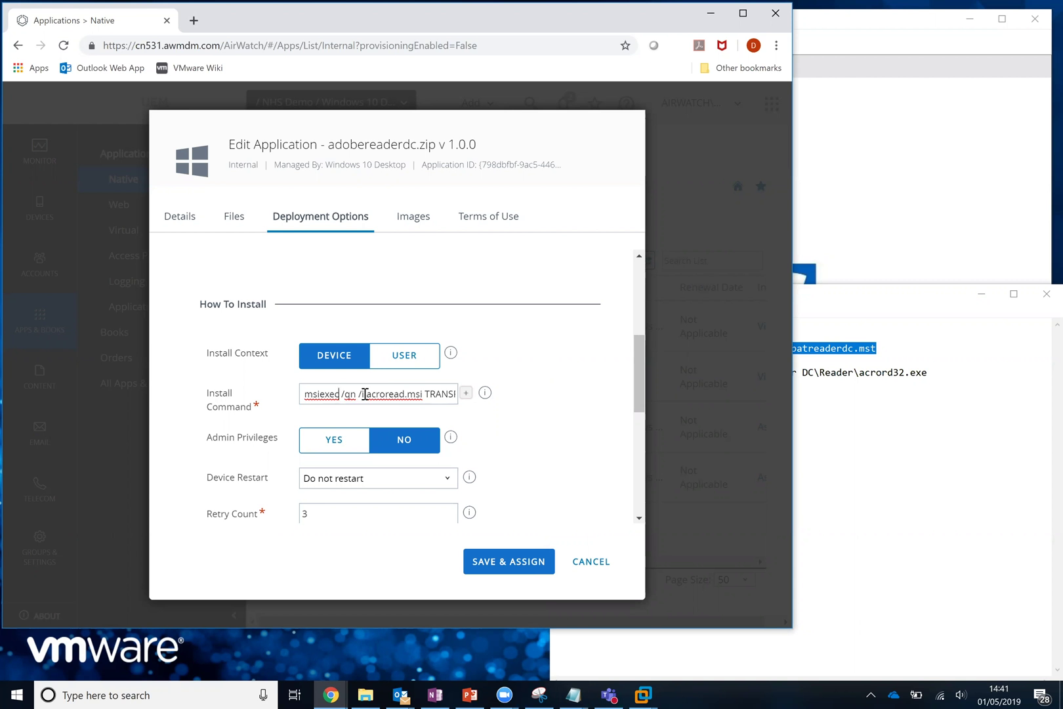
pyautogui.click(424, 393)
pyautogui.write('TRANSFORM=acrobatre')
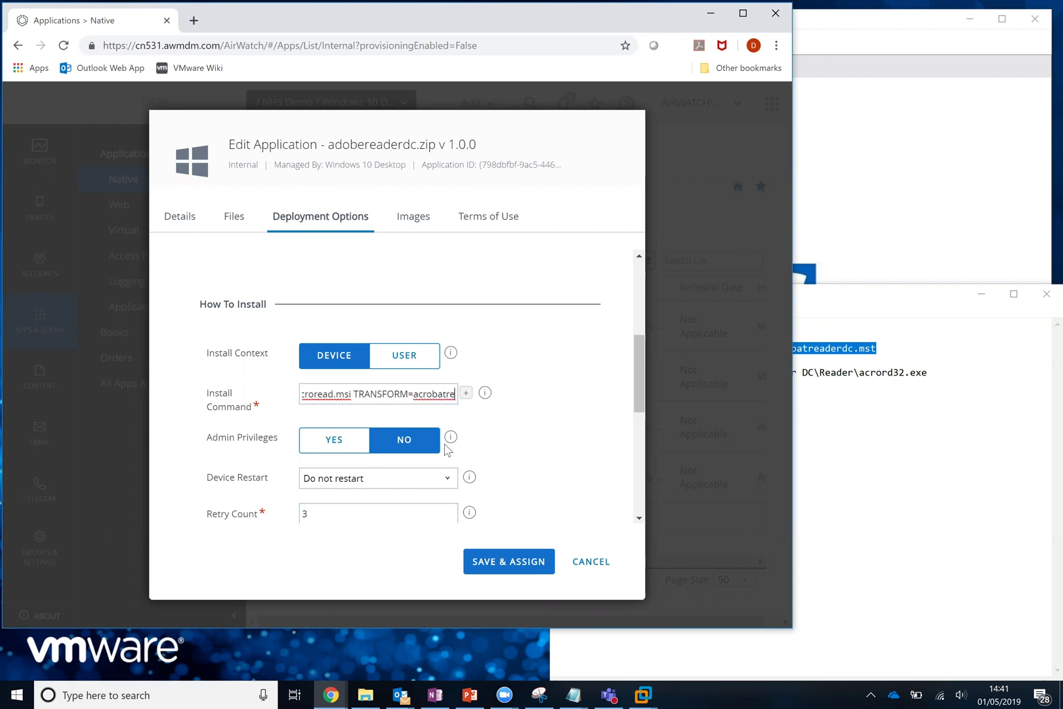
pyautogui.write('aderdc.mst')
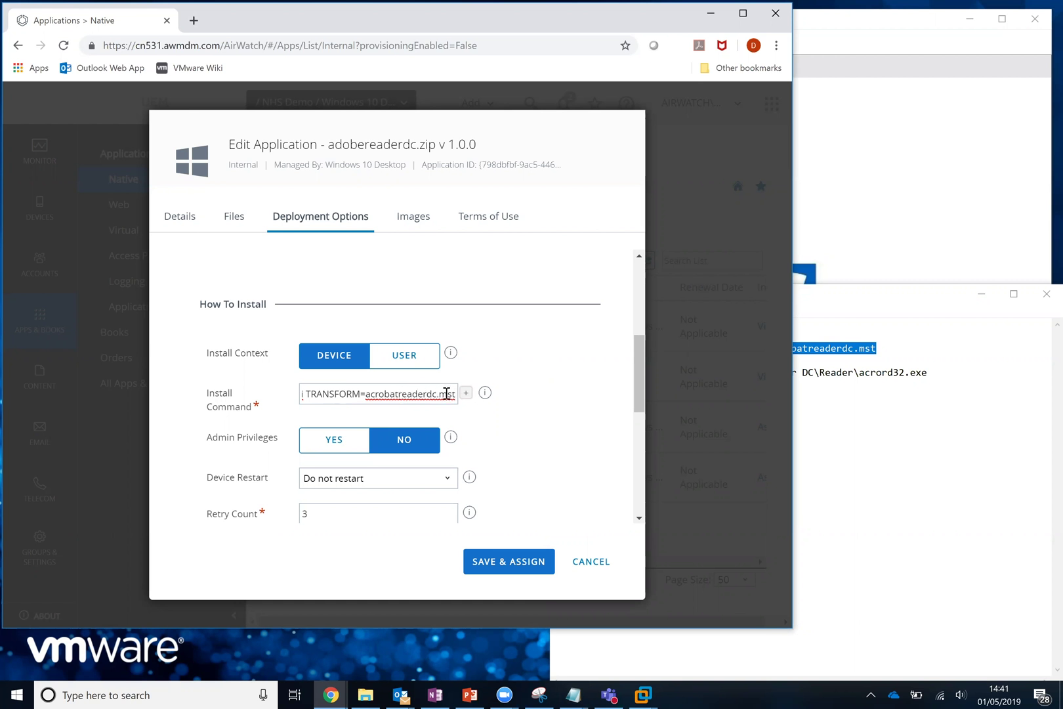
pyautogui.click(332, 441)
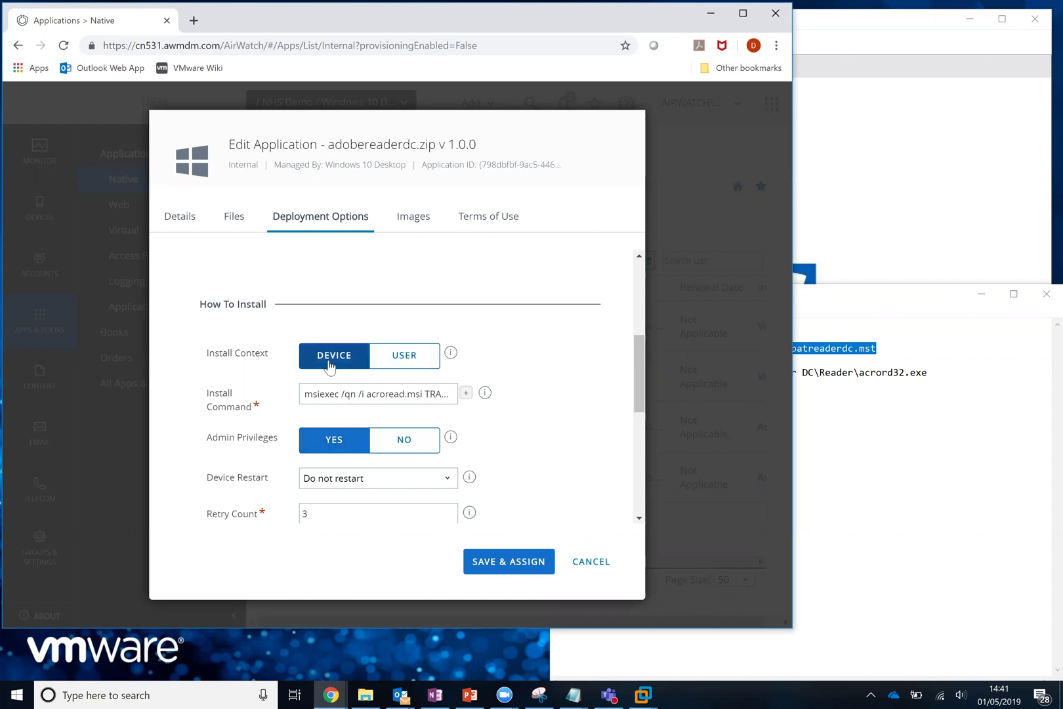
# Add a File exists criterion for install completion with the path "C:\Program Files (x86)\Adobe\Acrobat Reader DC\Reader\acrord32.exe" copied from the notes.
pyautogui.scroll(-1, 530, 443)
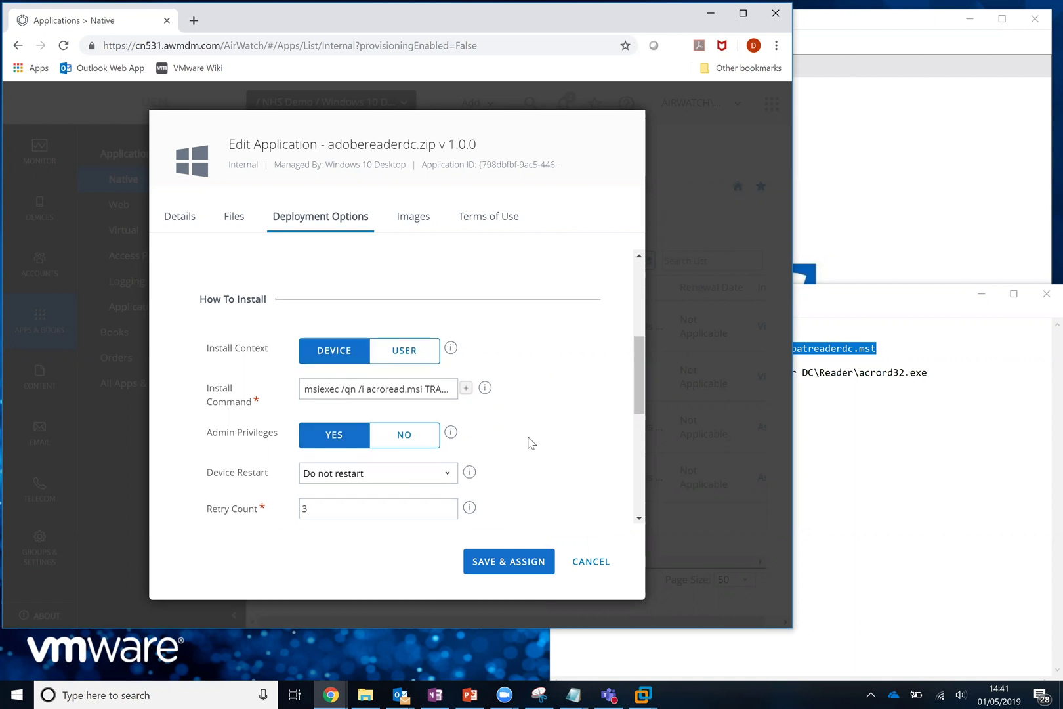
pyautogui.scroll(-5, 531, 442)
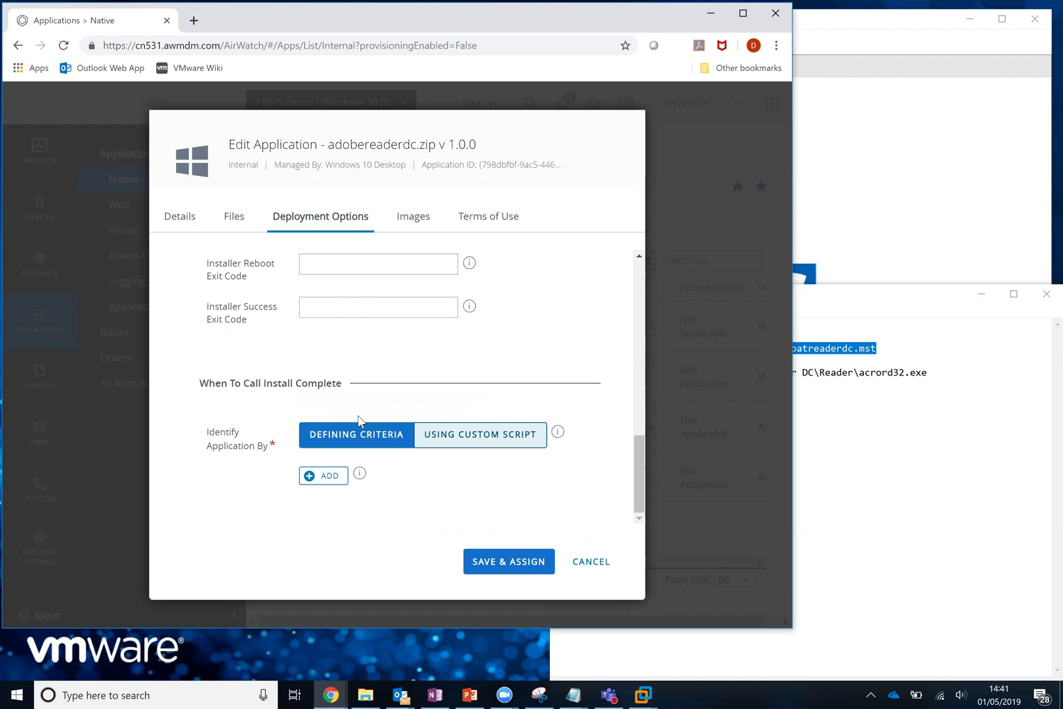
pyautogui.click(322, 476)
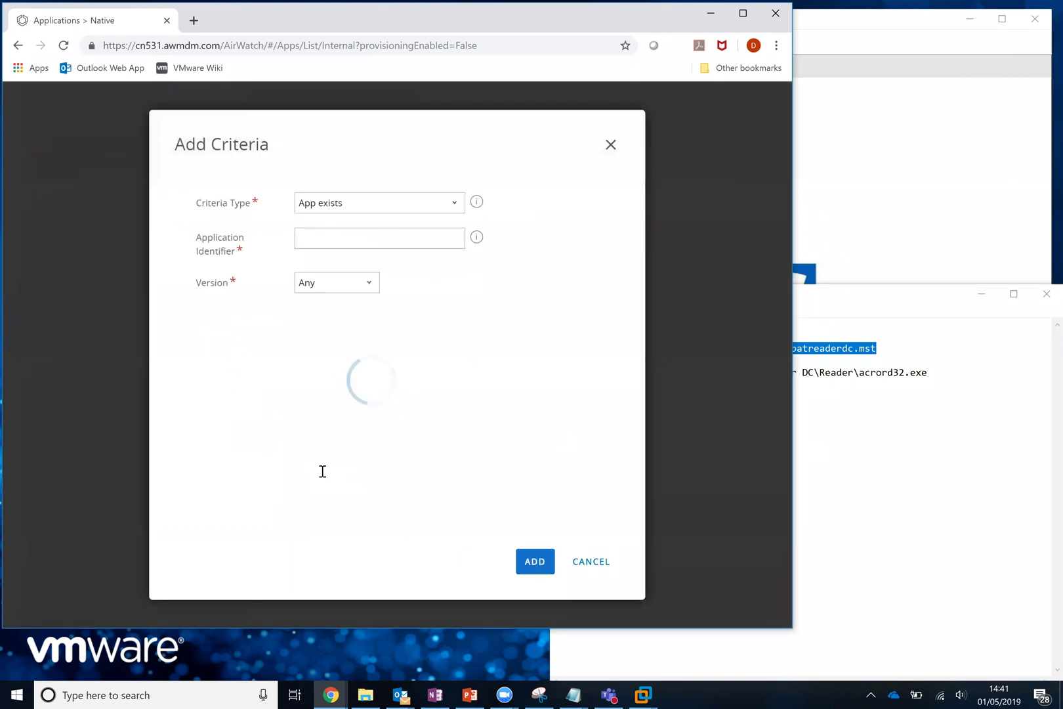
pyautogui.click(855, 443)
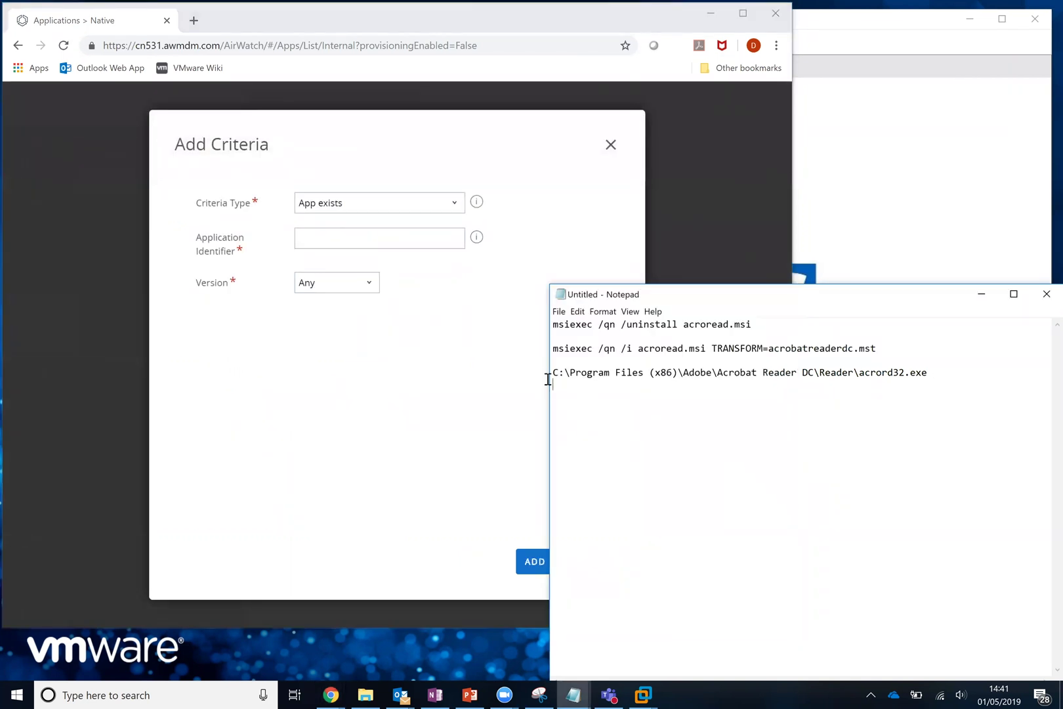
pyautogui.moveTo(548, 379); pyautogui.dragTo(544, 375)
pyautogui.hotkey('ctrl', 'c')
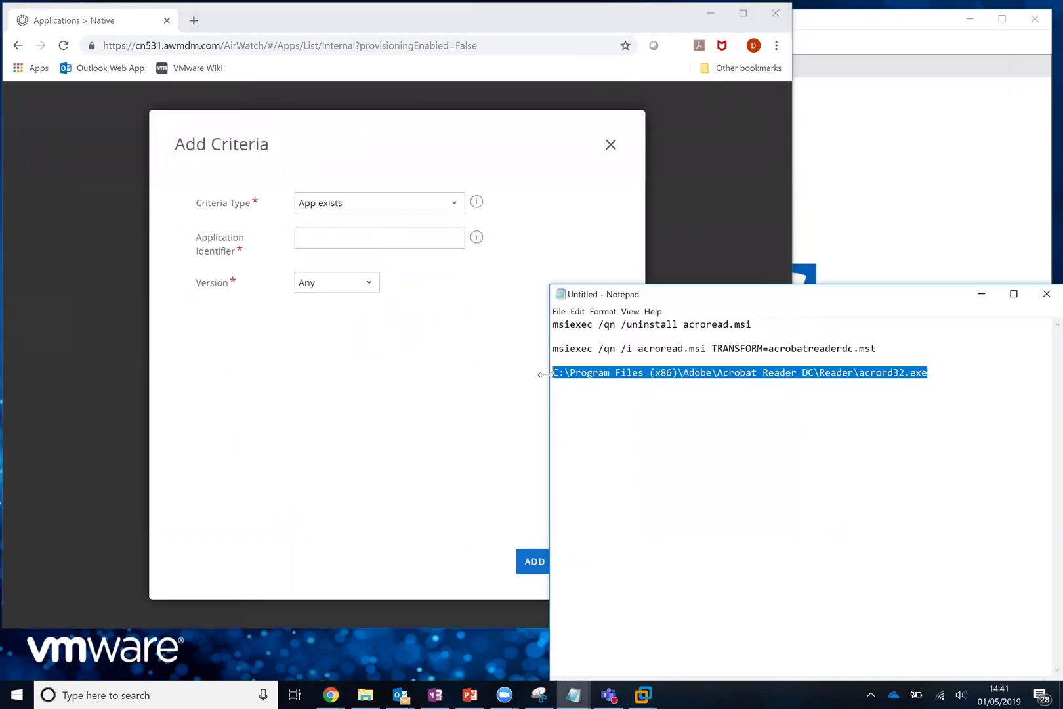
pyautogui.click(360, 207)
pyautogui.click(347, 266)
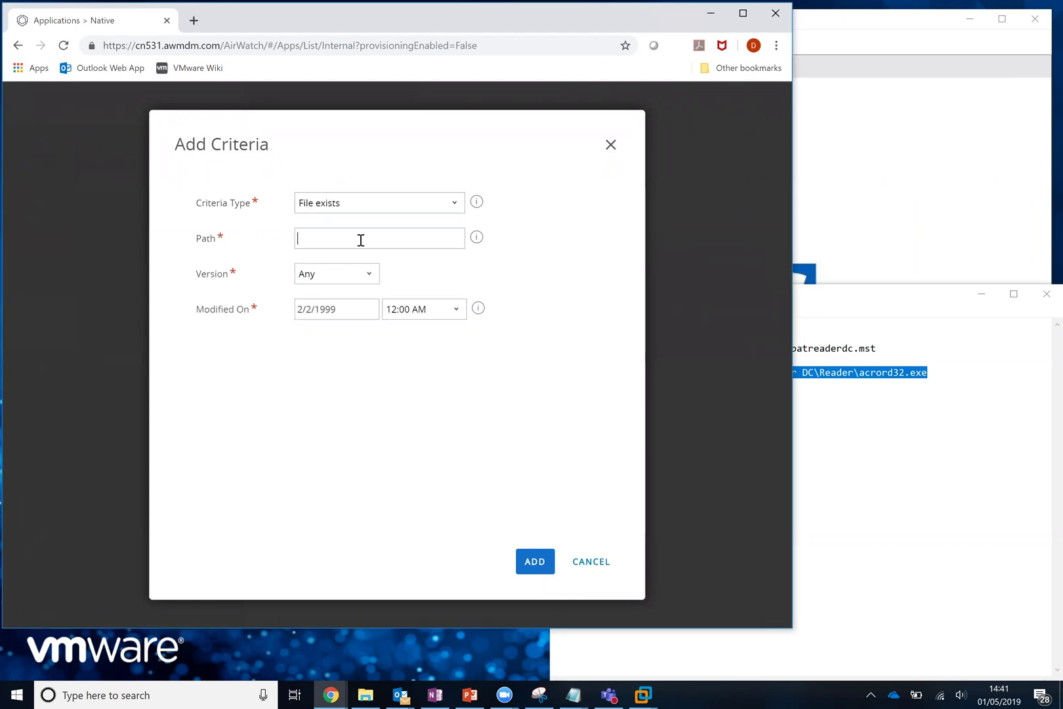
pyautogui.hotkey('ctrl', 'v')
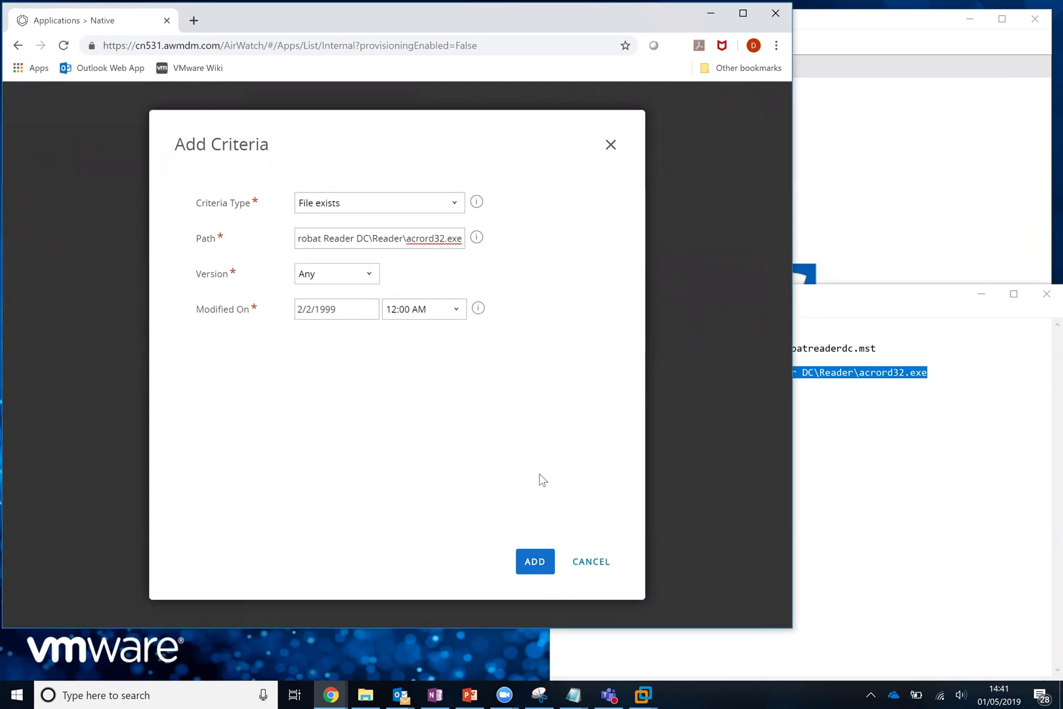
pyautogui.click(535, 561)
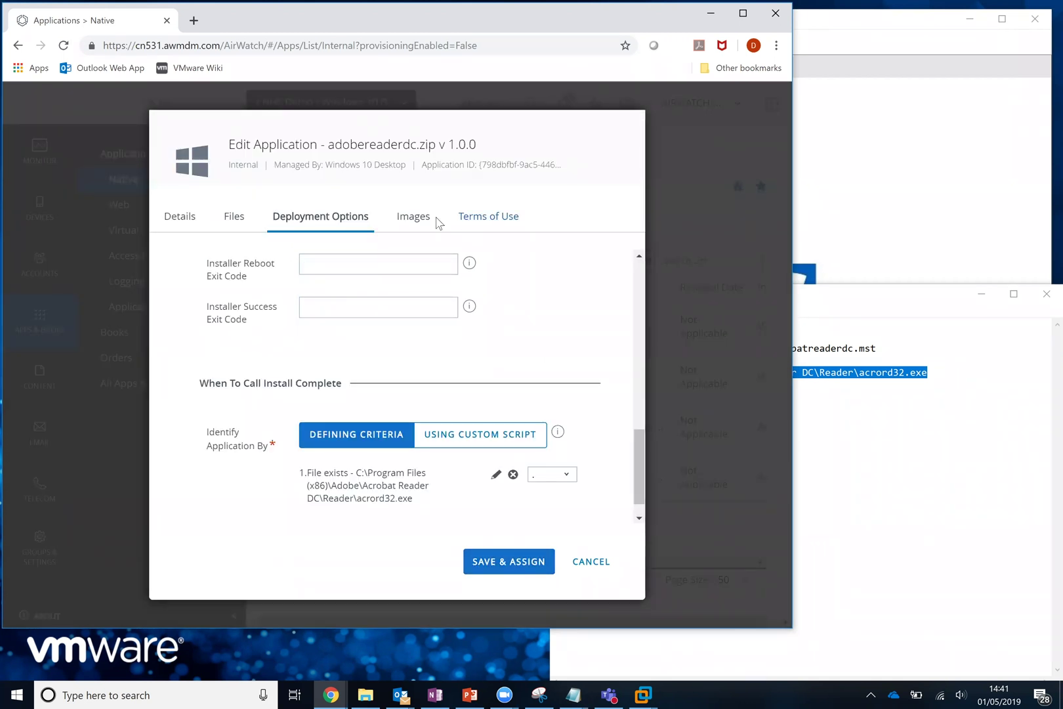
# Upload acrobat.png from the Downloads folder as the application's icon and minimize the folder window.
pyautogui.click(414, 221)
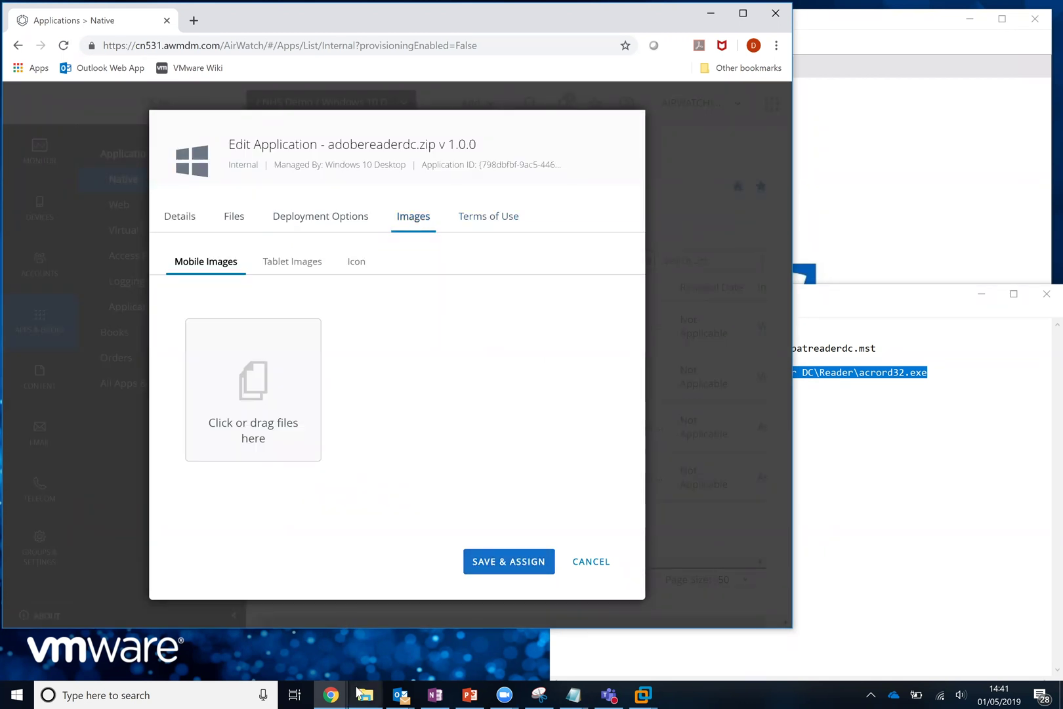
pyautogui.hotkey('alt', 'Tab')
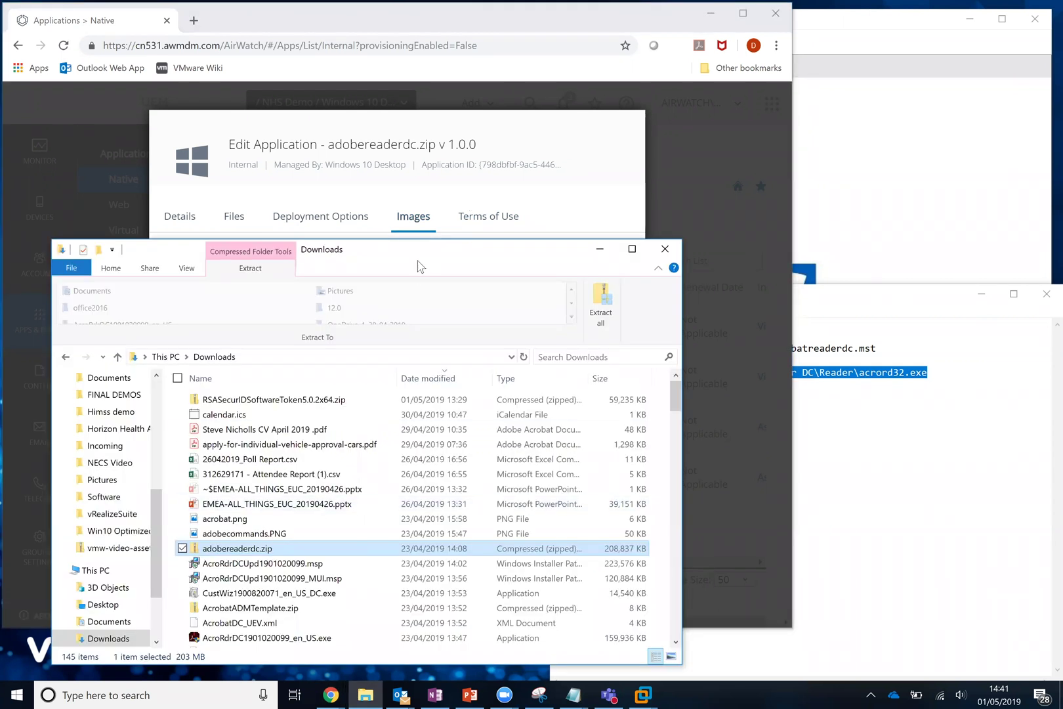
pyautogui.moveTo(405, 243); pyautogui.dragTo(795, 186)
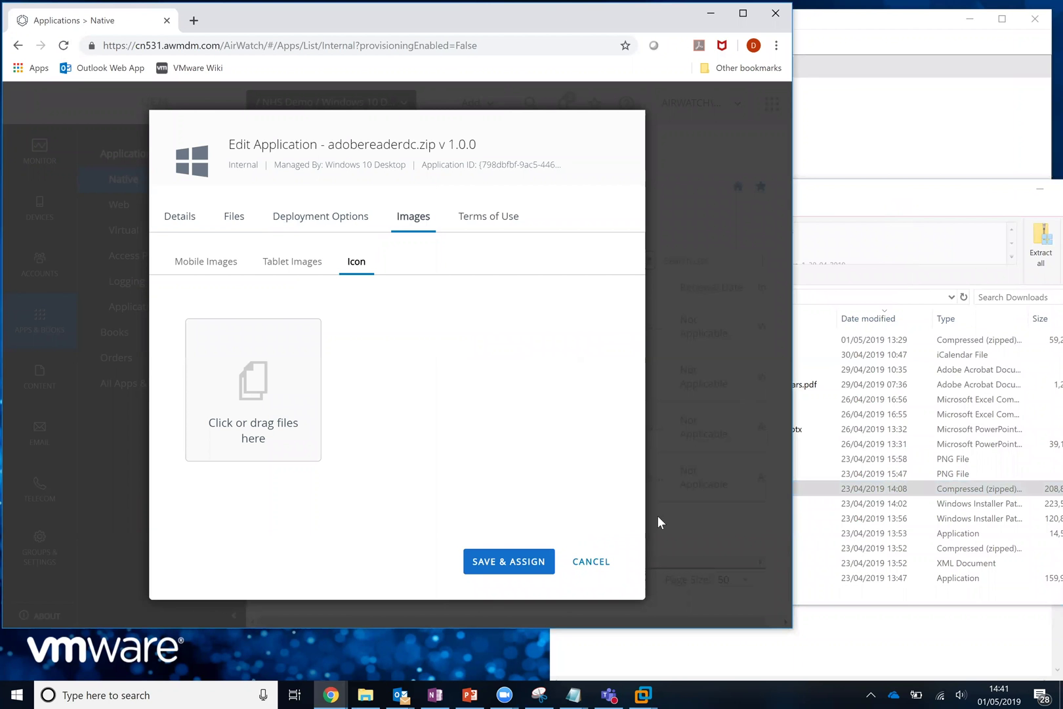
pyautogui.hotkey('alt', 'Tab')
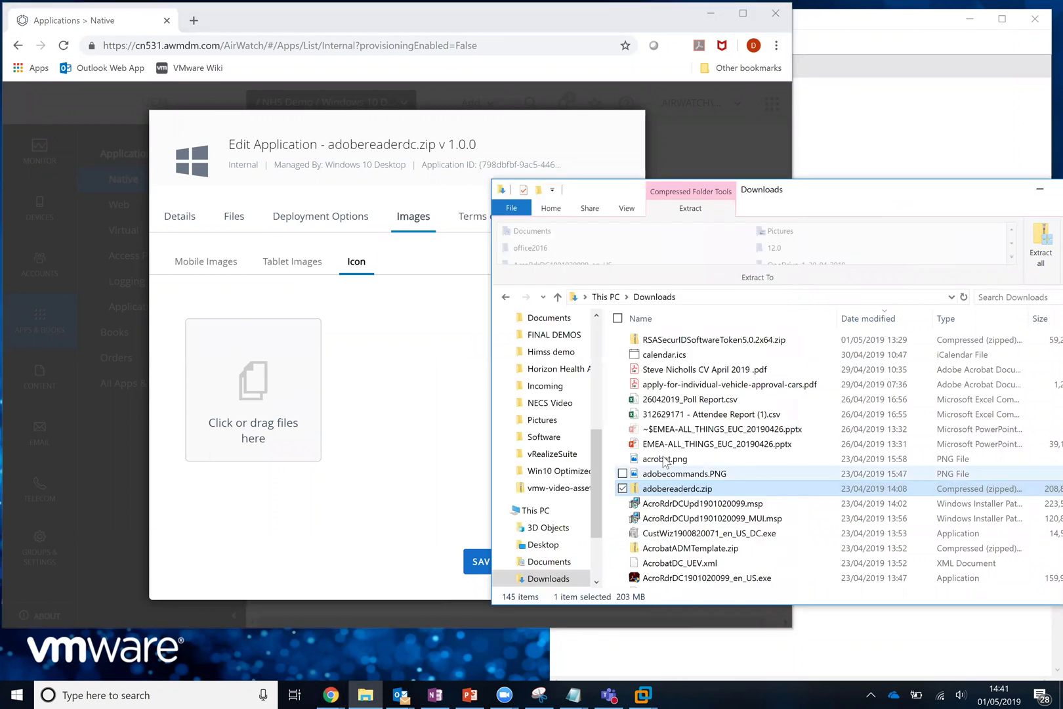
pyautogui.click(670, 459)
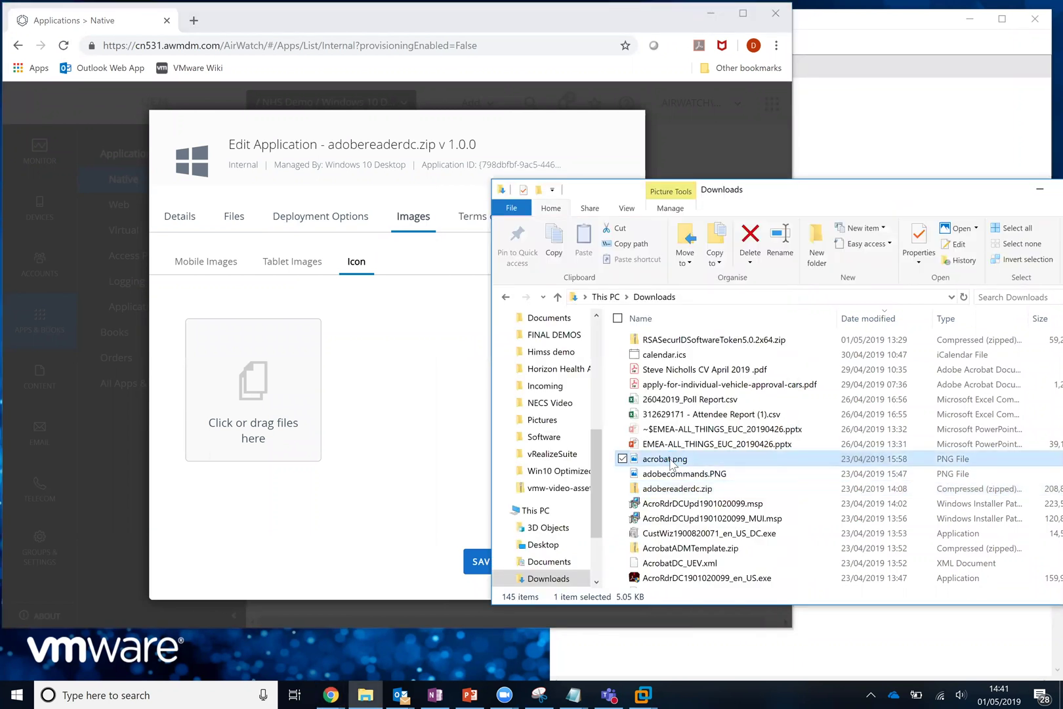
pyautogui.moveTo(671, 463); pyautogui.dragTo(257, 400)
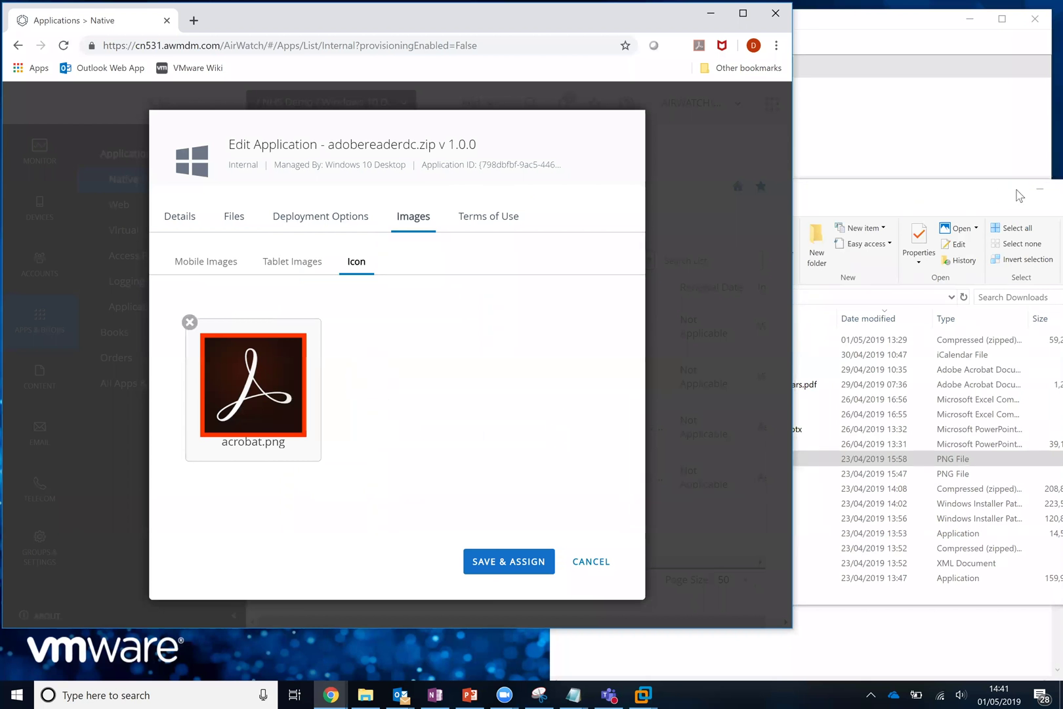
pyautogui.click(1039, 193)
# Save the application and add an assignment for the Windows 10 Desktop group with the Auto app delivery method.
pyautogui.click(522, 564)
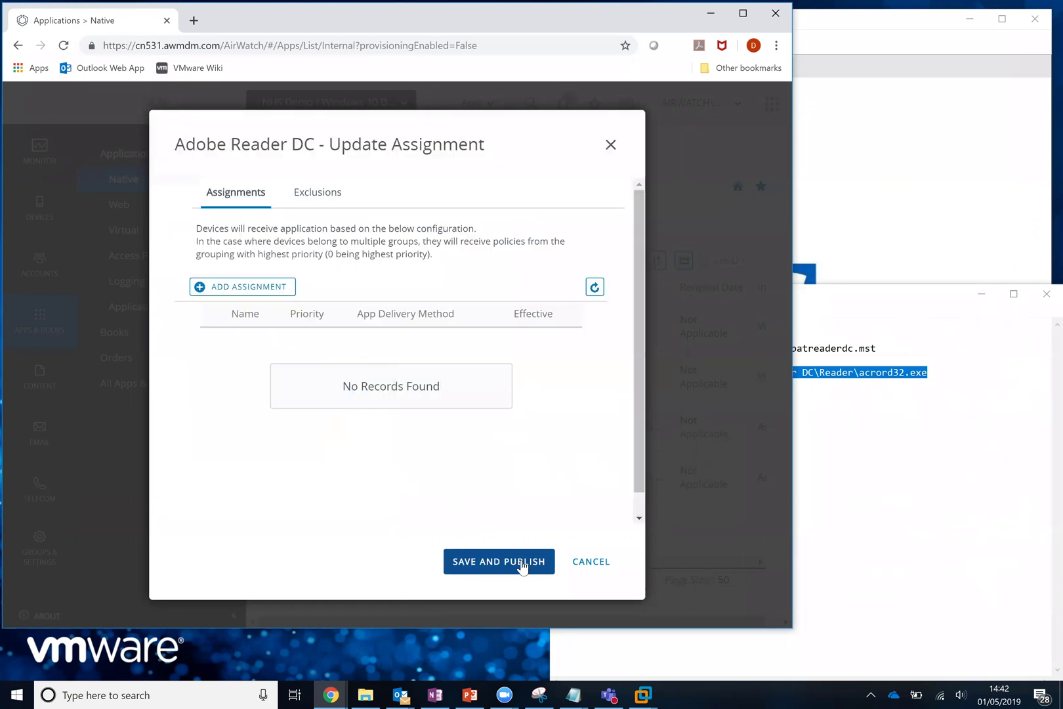
pyautogui.click(253, 286)
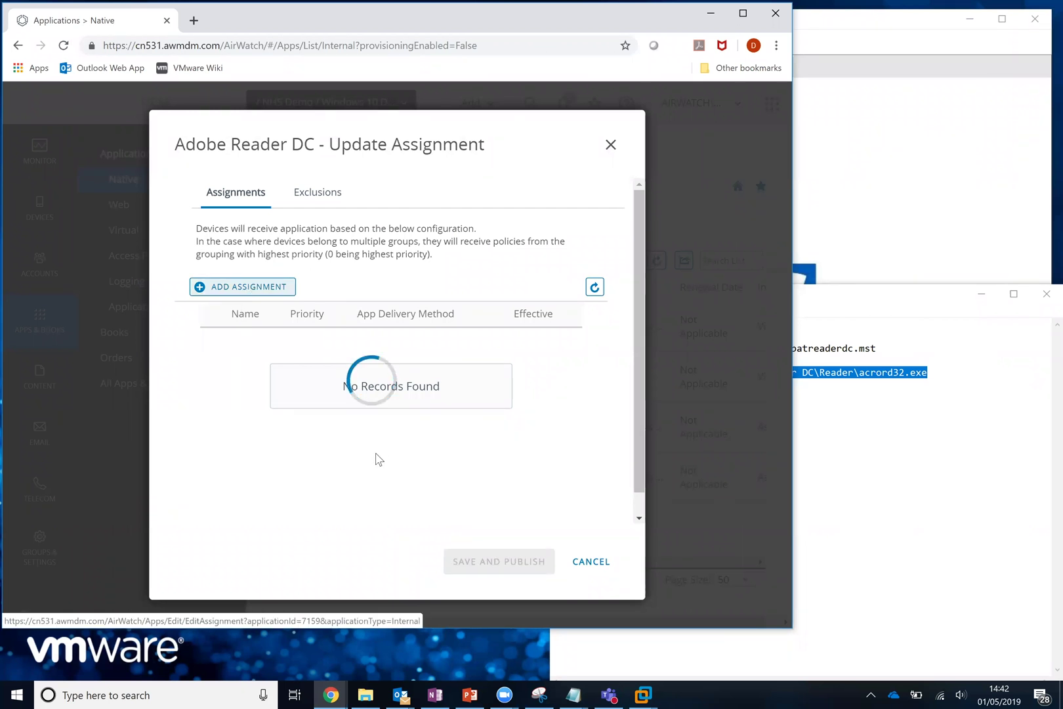
pyautogui.click(374, 204)
pyautogui.press('Down')
pyautogui.press('Escape')
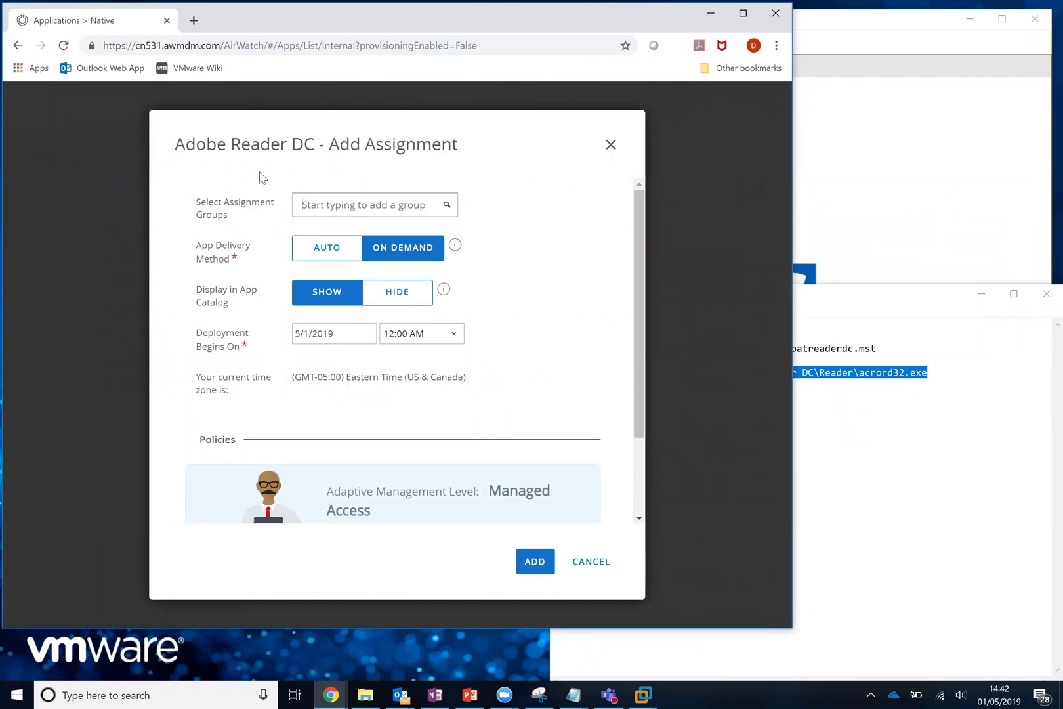
pyautogui.click(358, 204)
pyautogui.click(358, 235)
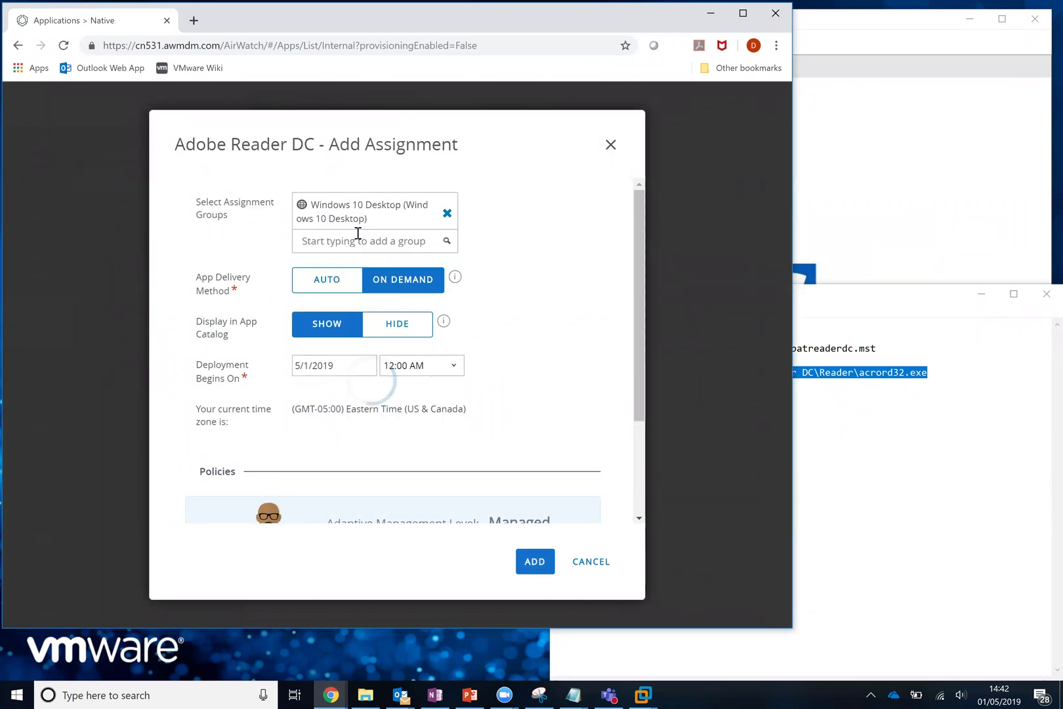
pyautogui.click(326, 279)
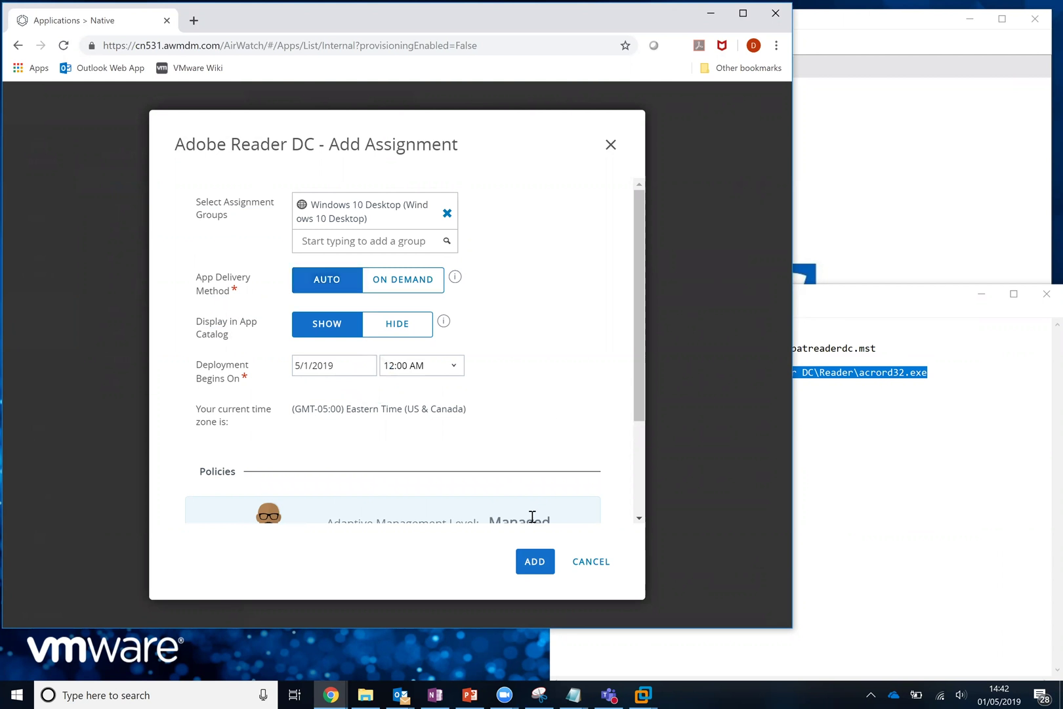
pyautogui.click(533, 563)
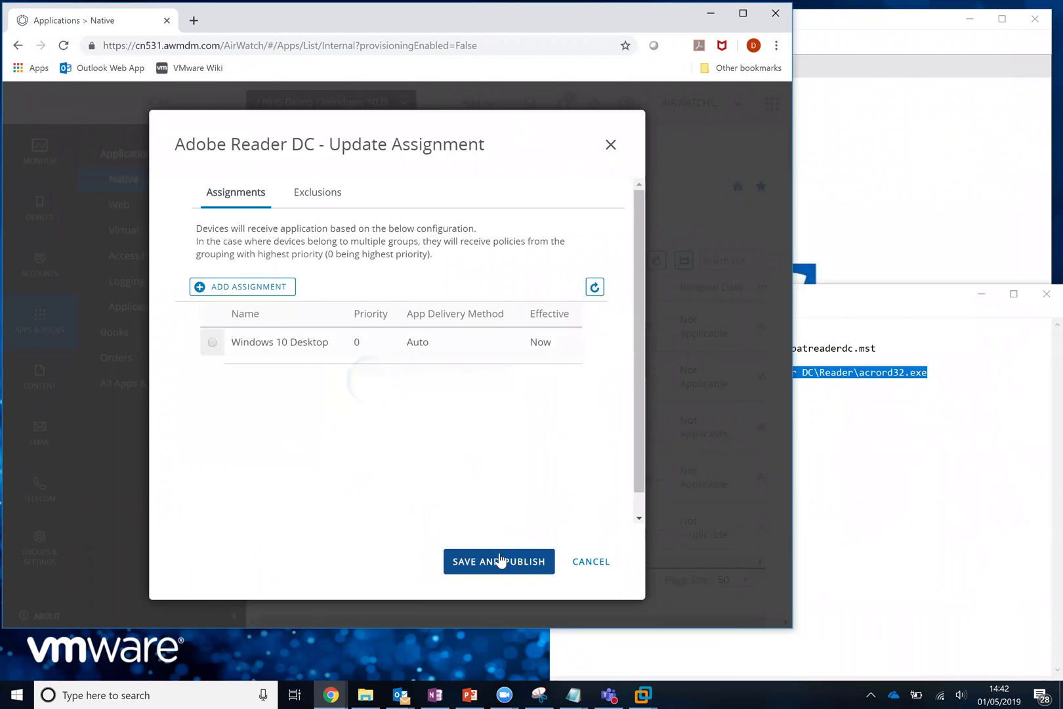
# Save and publish the Adobe Reader DC assignment to the previewed devices, and minimize the notes window.
pyautogui.click(501, 559)
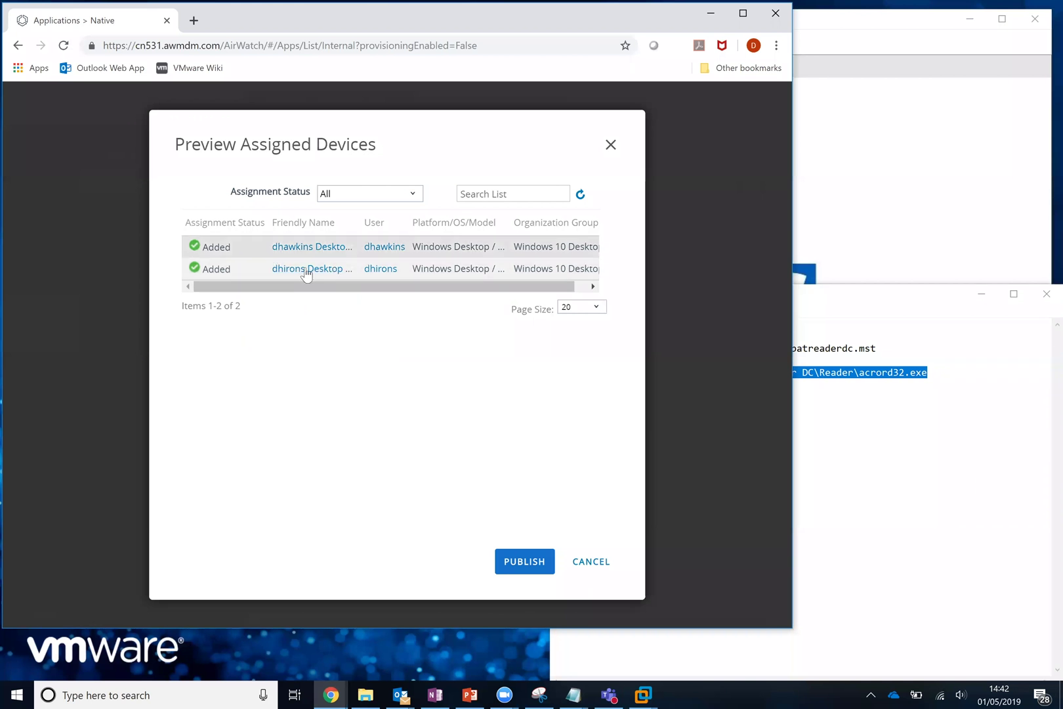
pyautogui.click(525, 563)
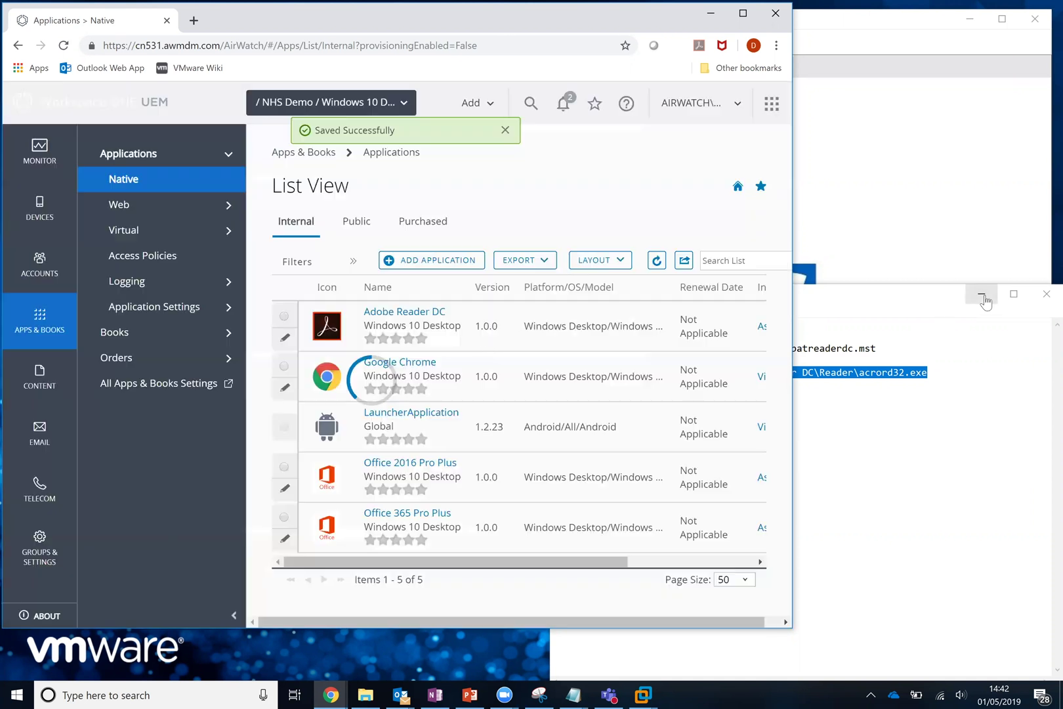
pyautogui.click(983, 297)
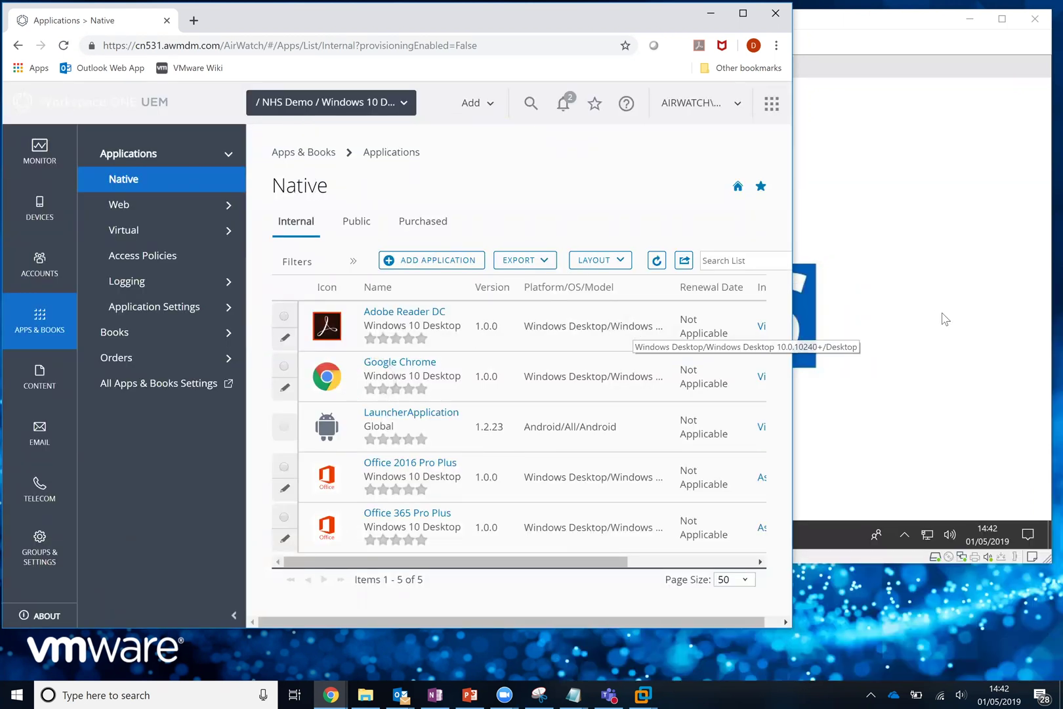
# Switch to the Windows 10 x64 shared pc virtual machine, open Task Manager with elevation allowed, and view its Performance data.
pyautogui.click(776, 537)
pyautogui.rightClick(774, 530)
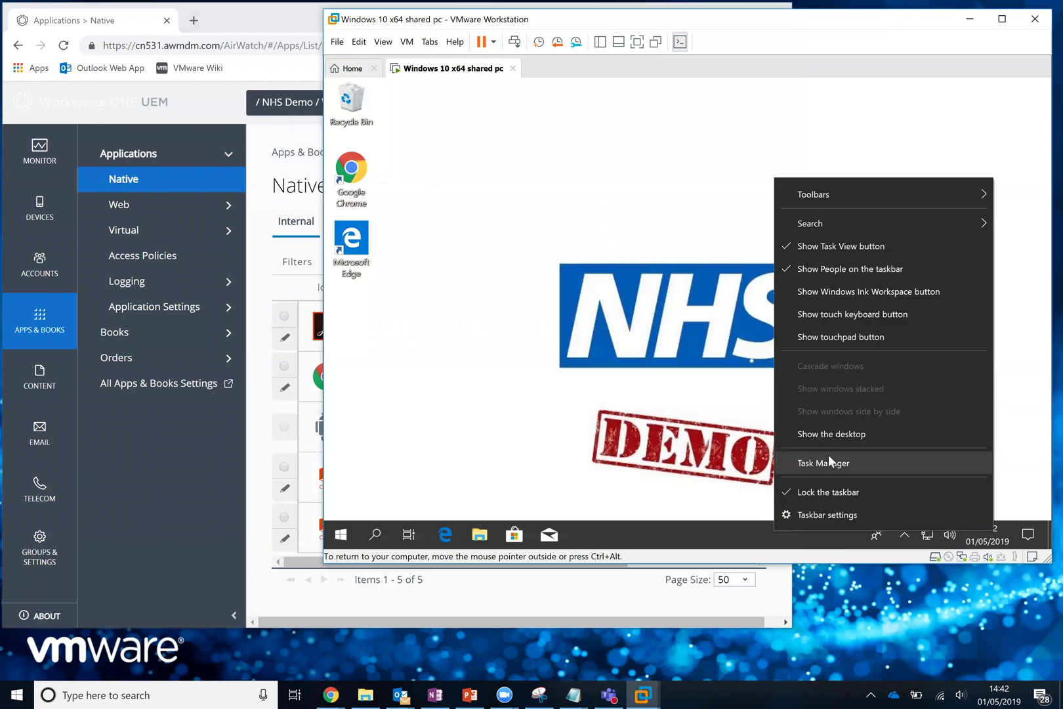
pyautogui.click(828, 460)
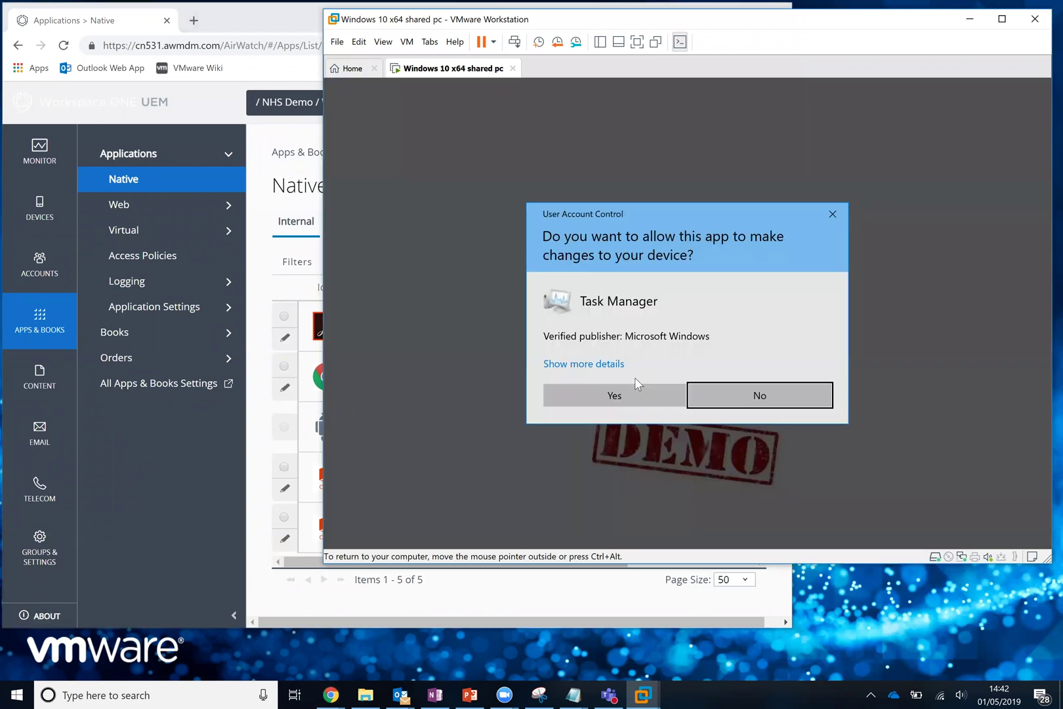
pyautogui.click(631, 398)
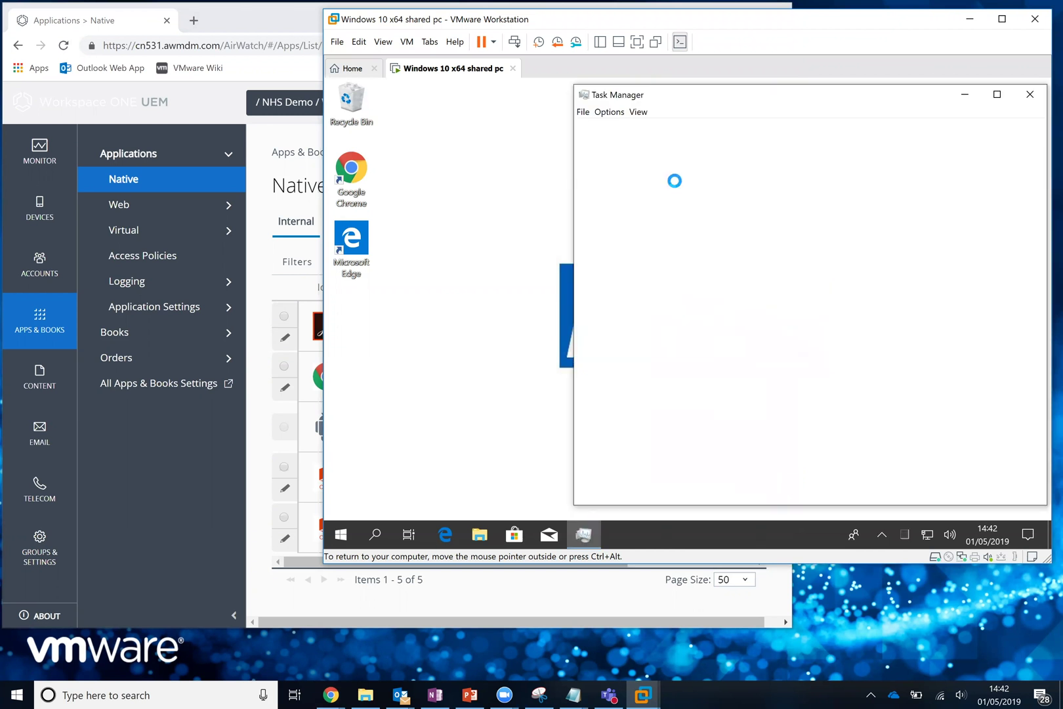
pyautogui.click(649, 130)
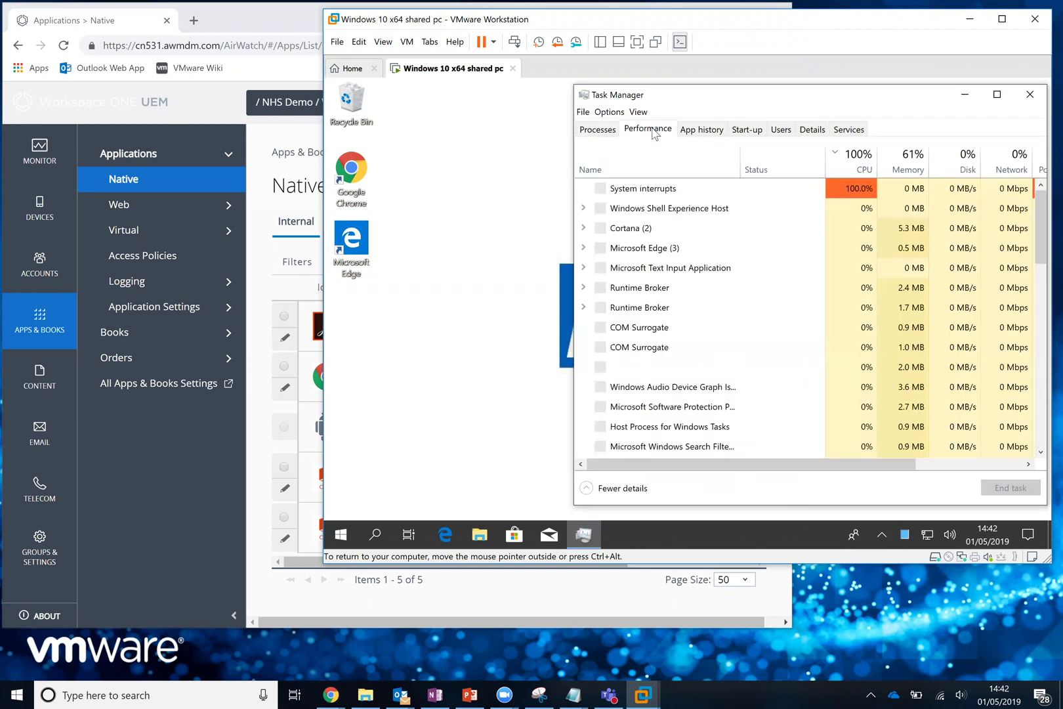
# Examine the virtual machine's Ethernet throughput, CPU utilisation and running processes in Task Manager during the Adobe Reader DC deployment.
pyautogui.click(606, 296)
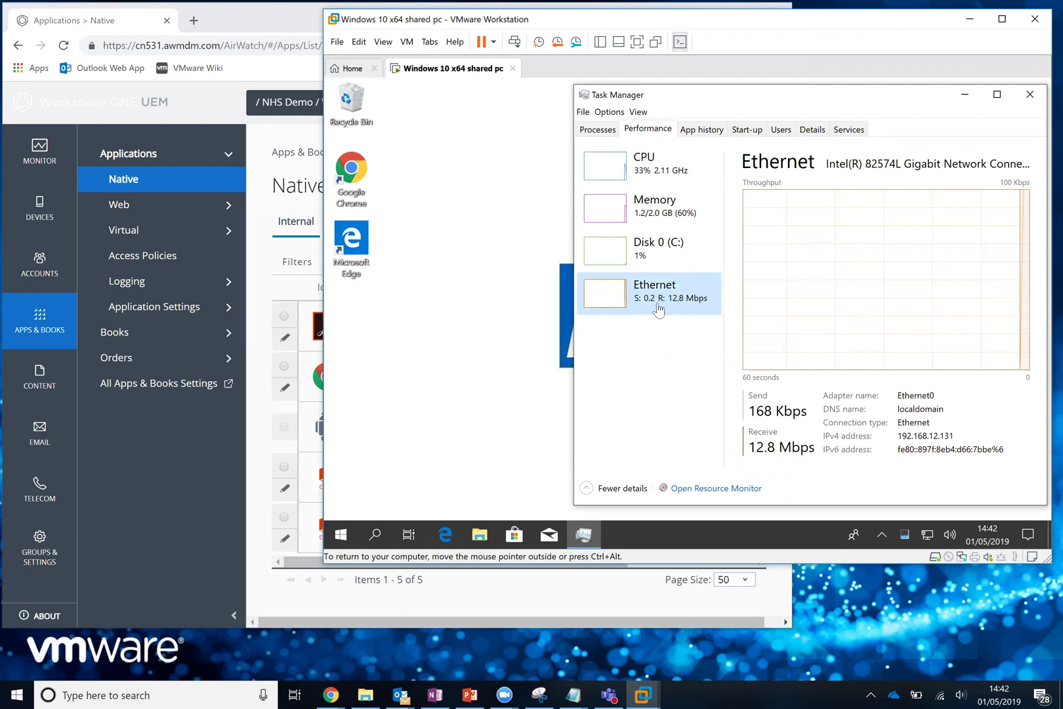
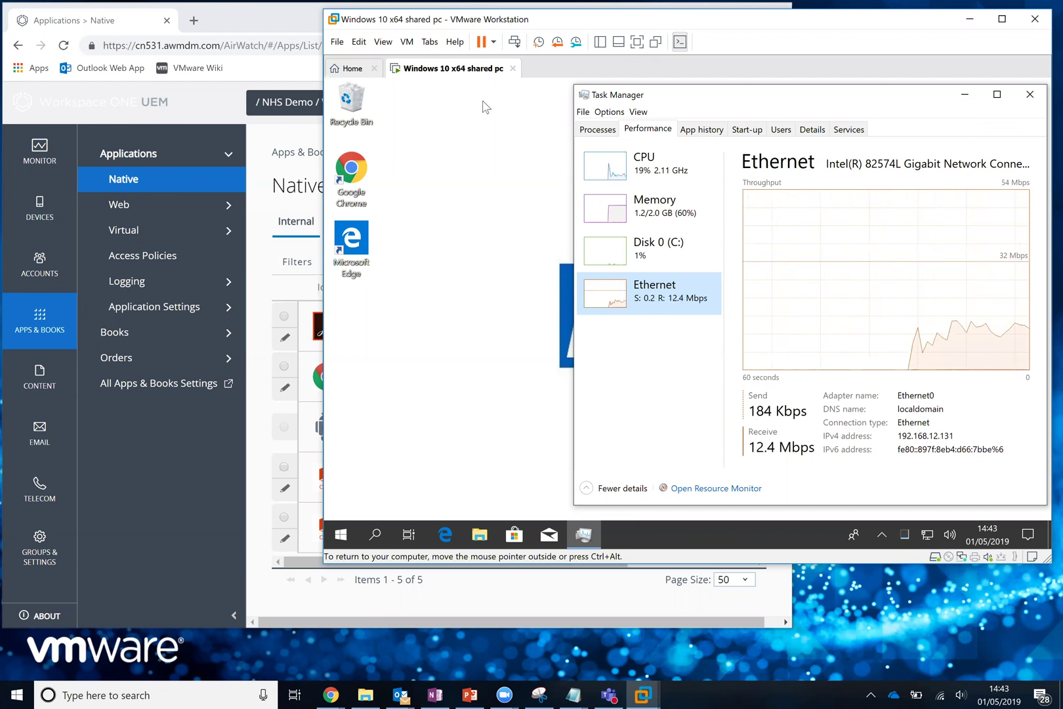
pyautogui.hotkey('ctrl', 'alt')
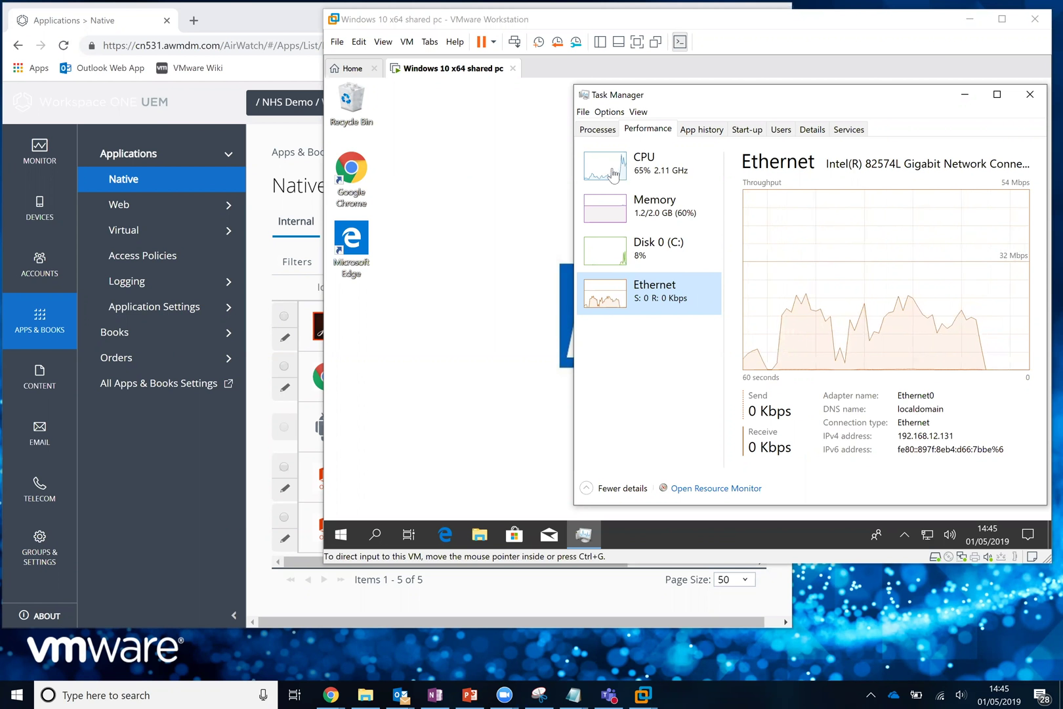
pyautogui.click(612, 173)
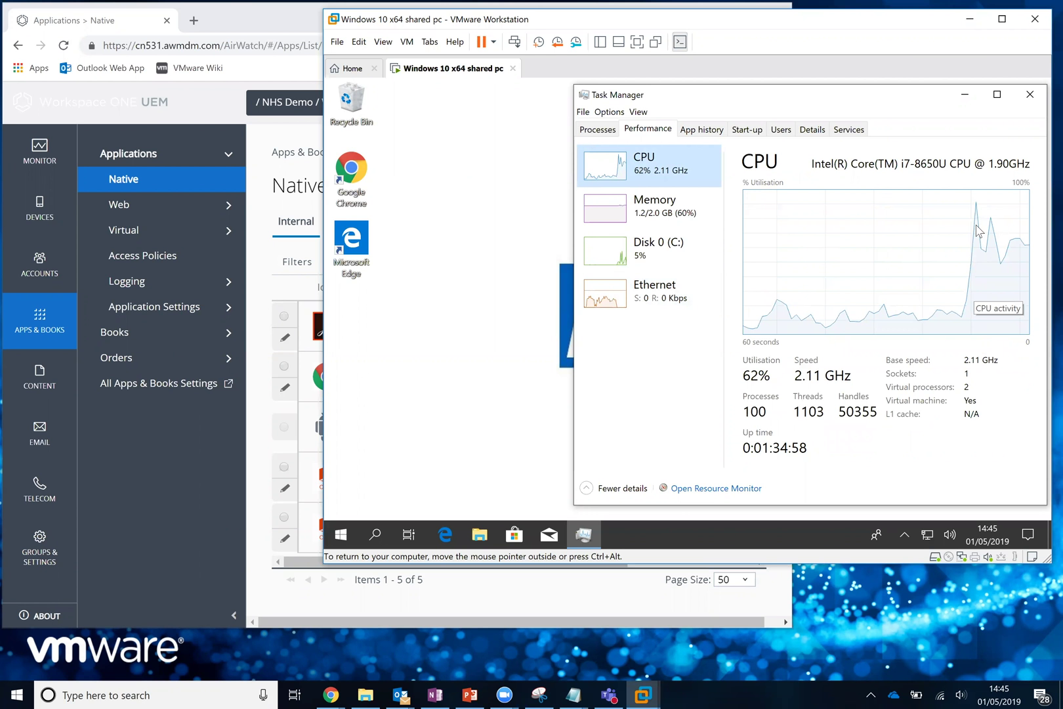
pyautogui.click(597, 131)
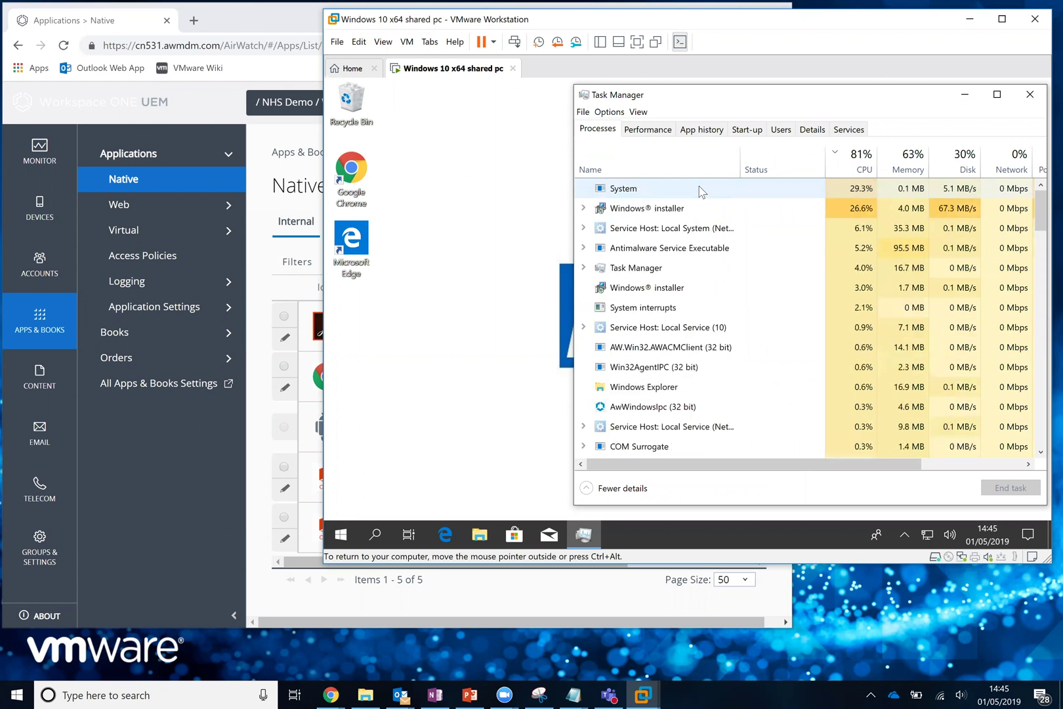
pyautogui.click(648, 130)
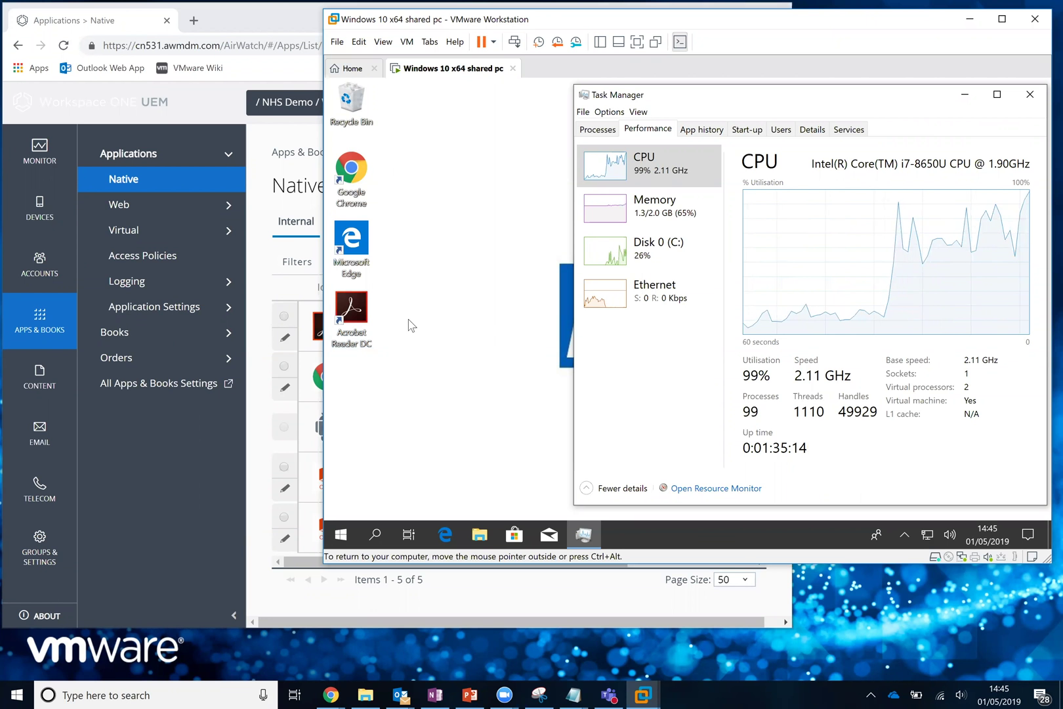
# Launch the deployed Acrobat Reader DC from the virtual machine's list of installed applications.
pyautogui.click(414, 360)
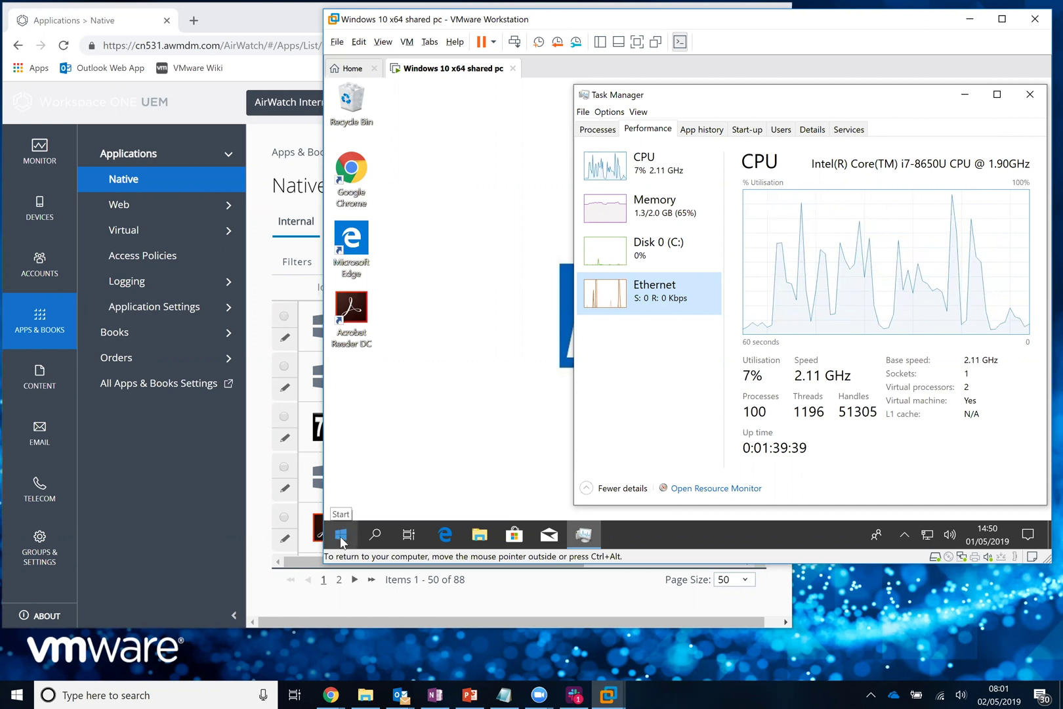
pyautogui.click(340, 537)
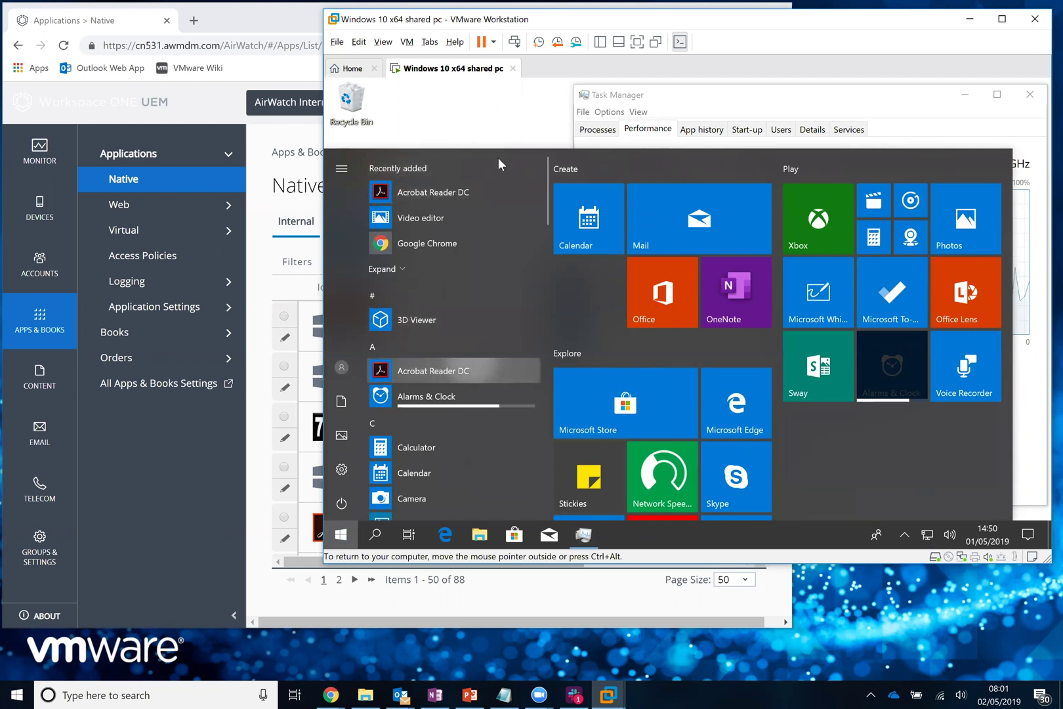
pyautogui.click(434, 371)
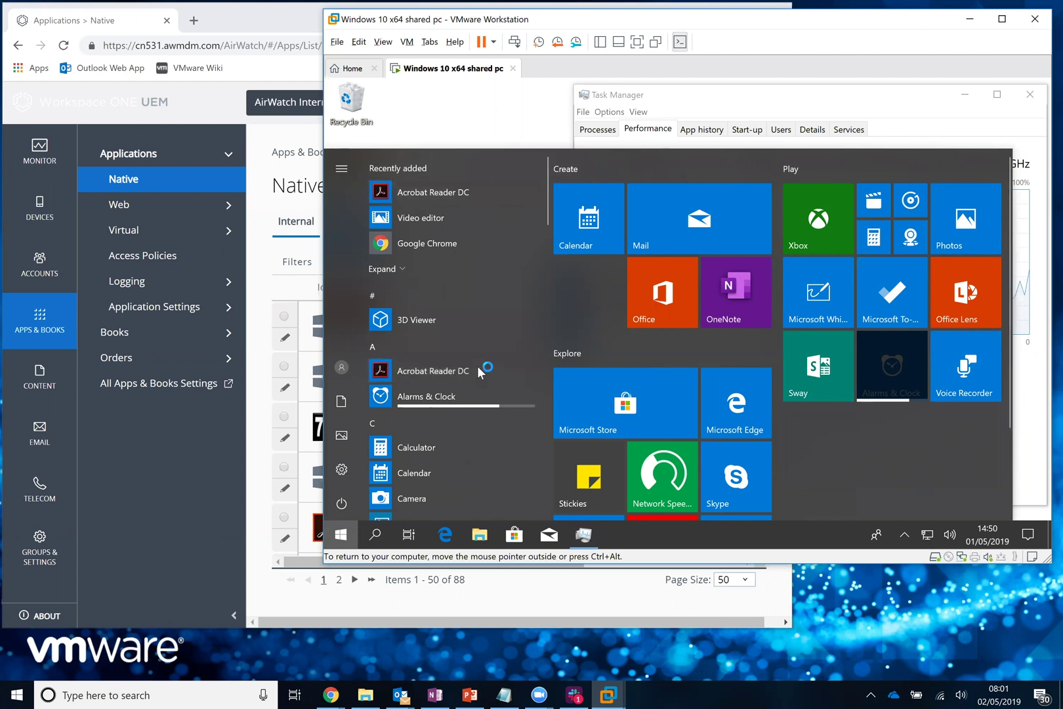